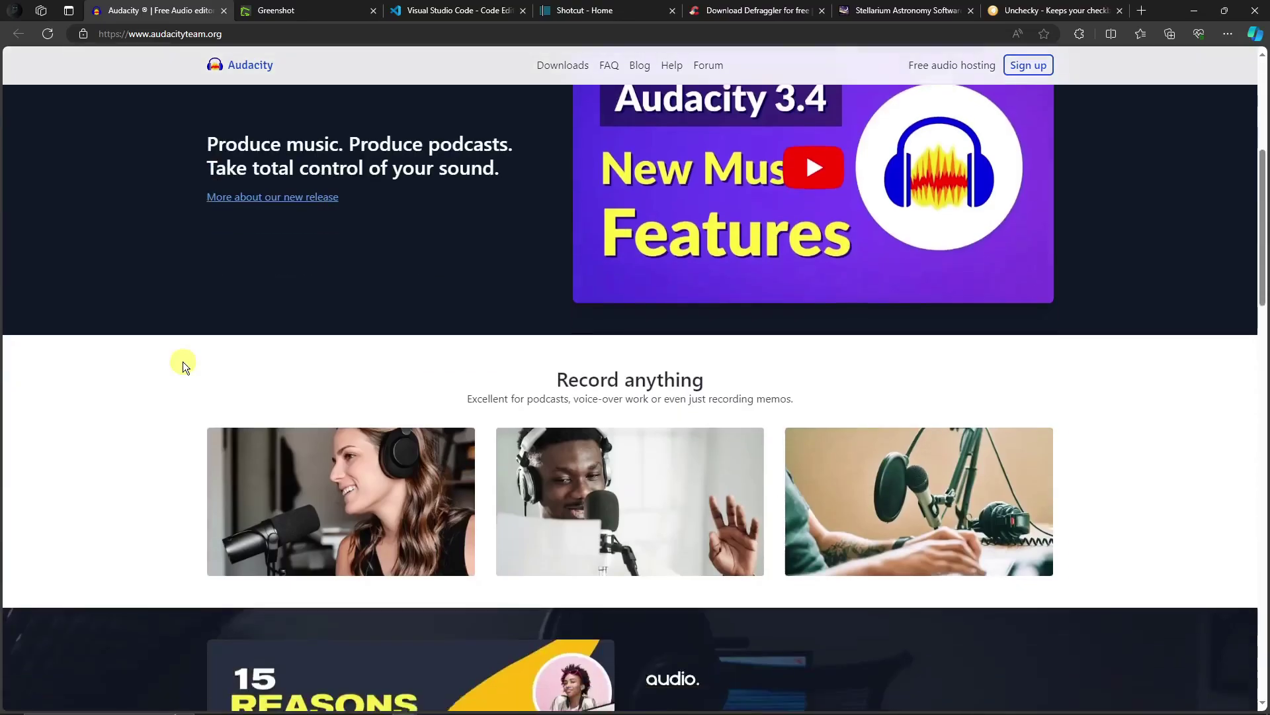
scroll(183, 364, "down", 1)
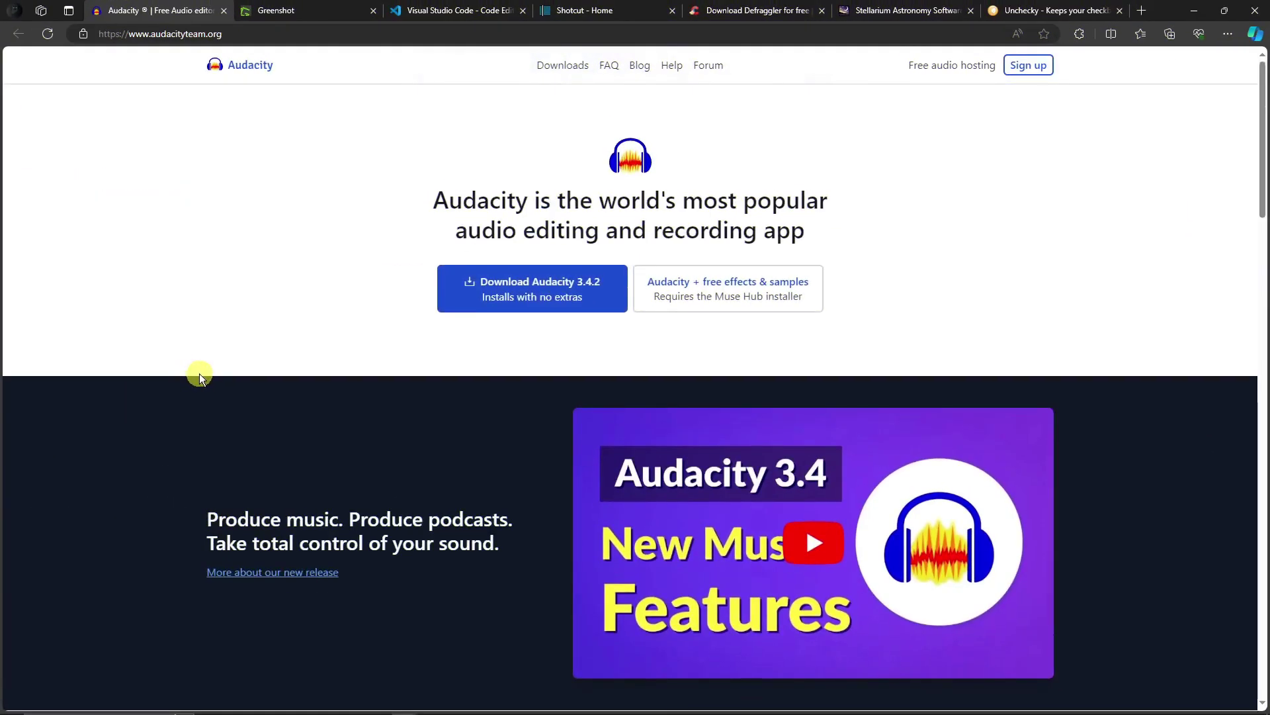
Step: Scroll up and down through the Audacity web page
scroll(219, 369, "down", 4)
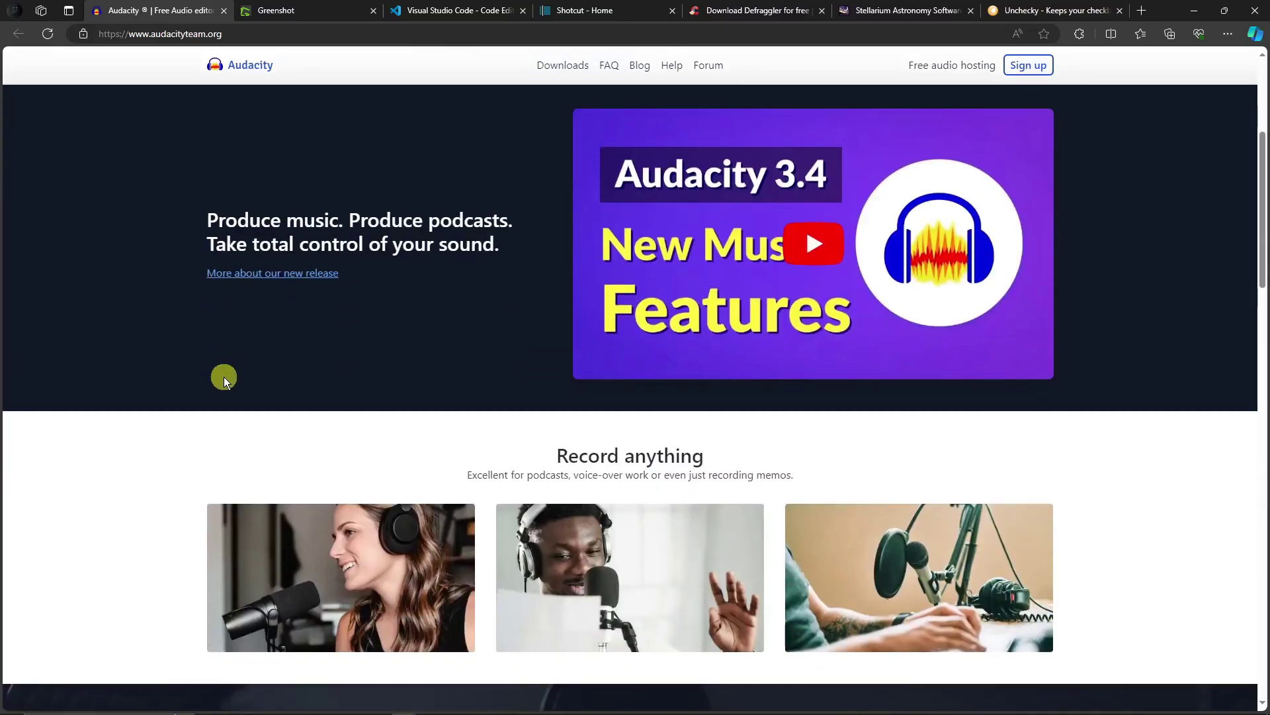
scroll(223, 379, "up", 4)
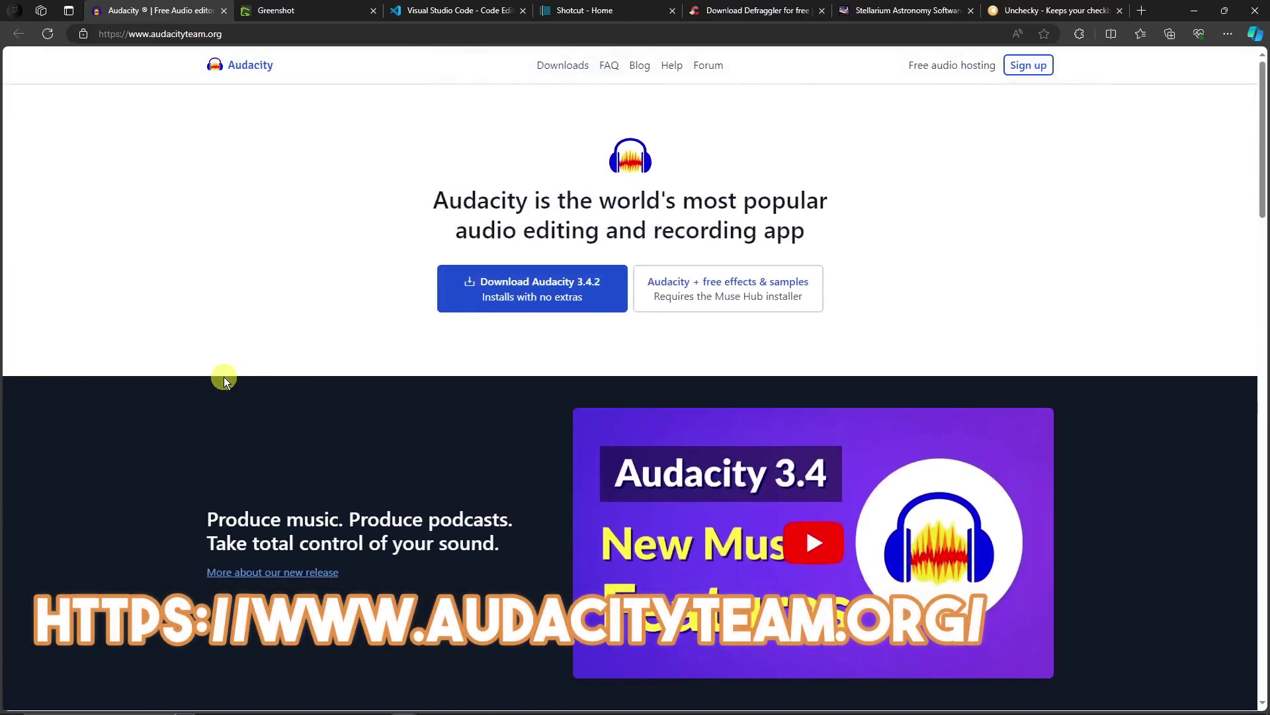
scroll(222, 376, "down", 3)
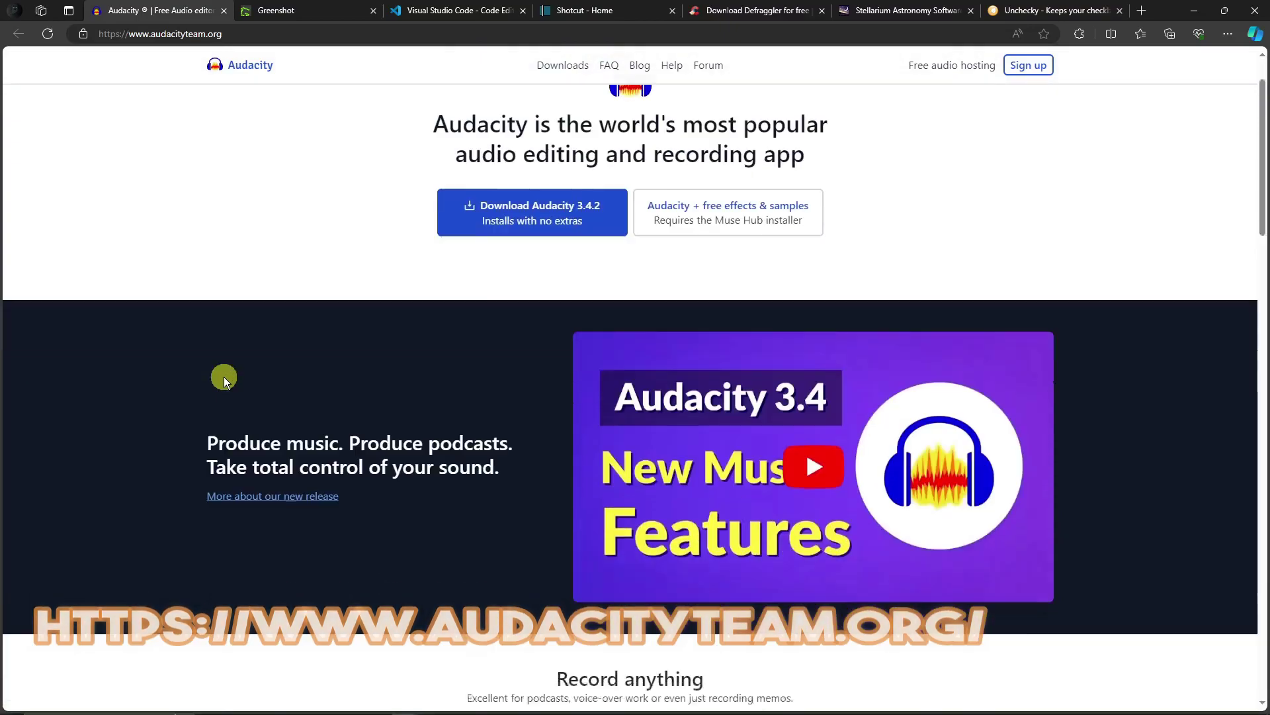
scroll(198, 391, "up", 3)
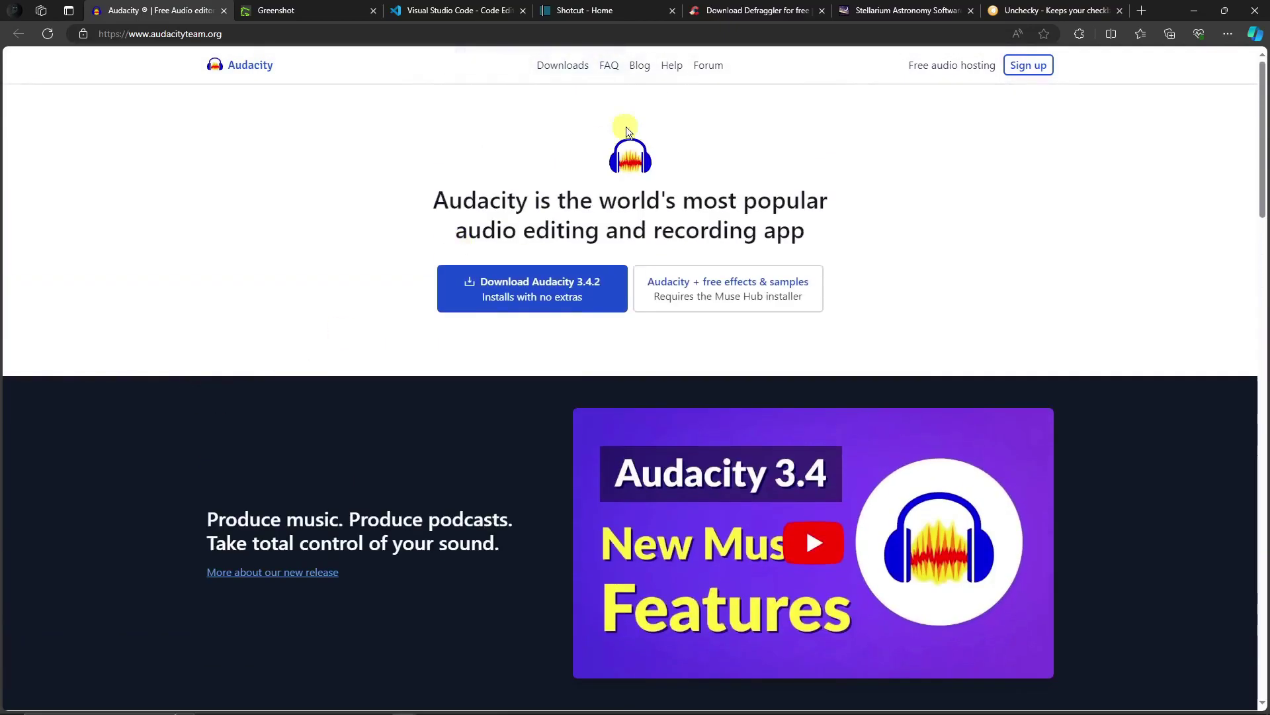
scroll(227, 278, "down", 3)
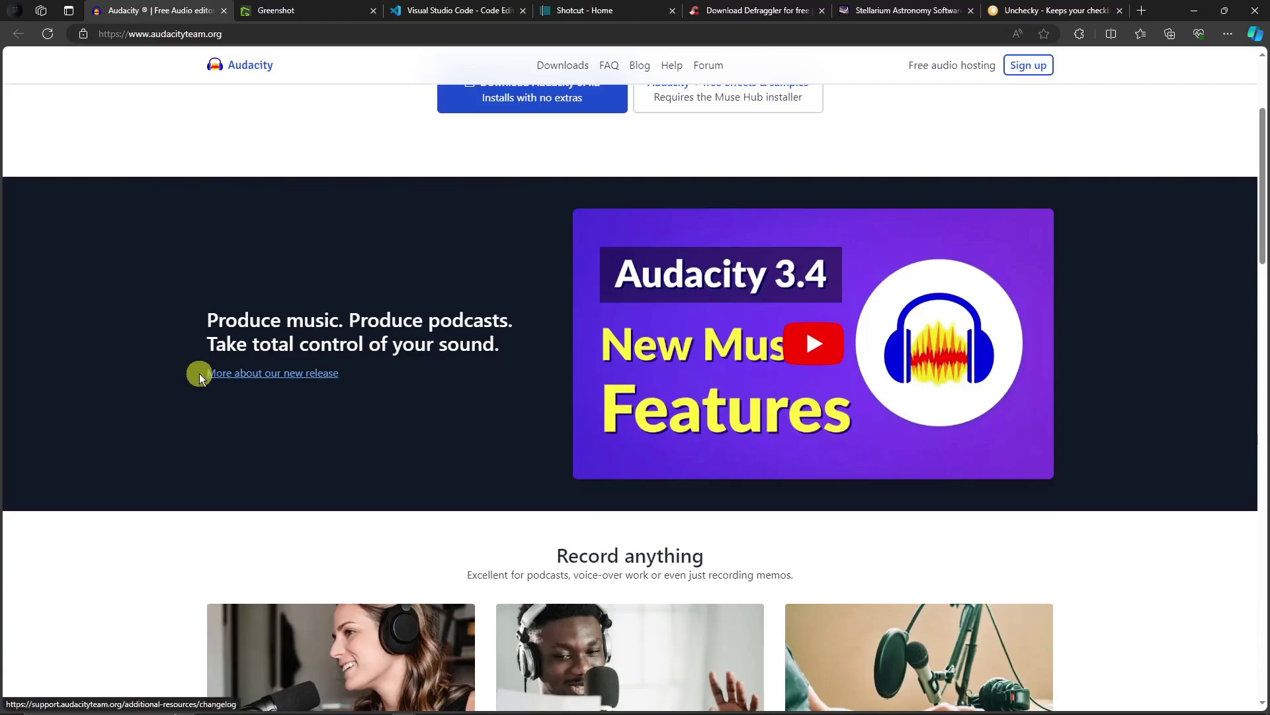
scroll(213, 374, "up", 3)
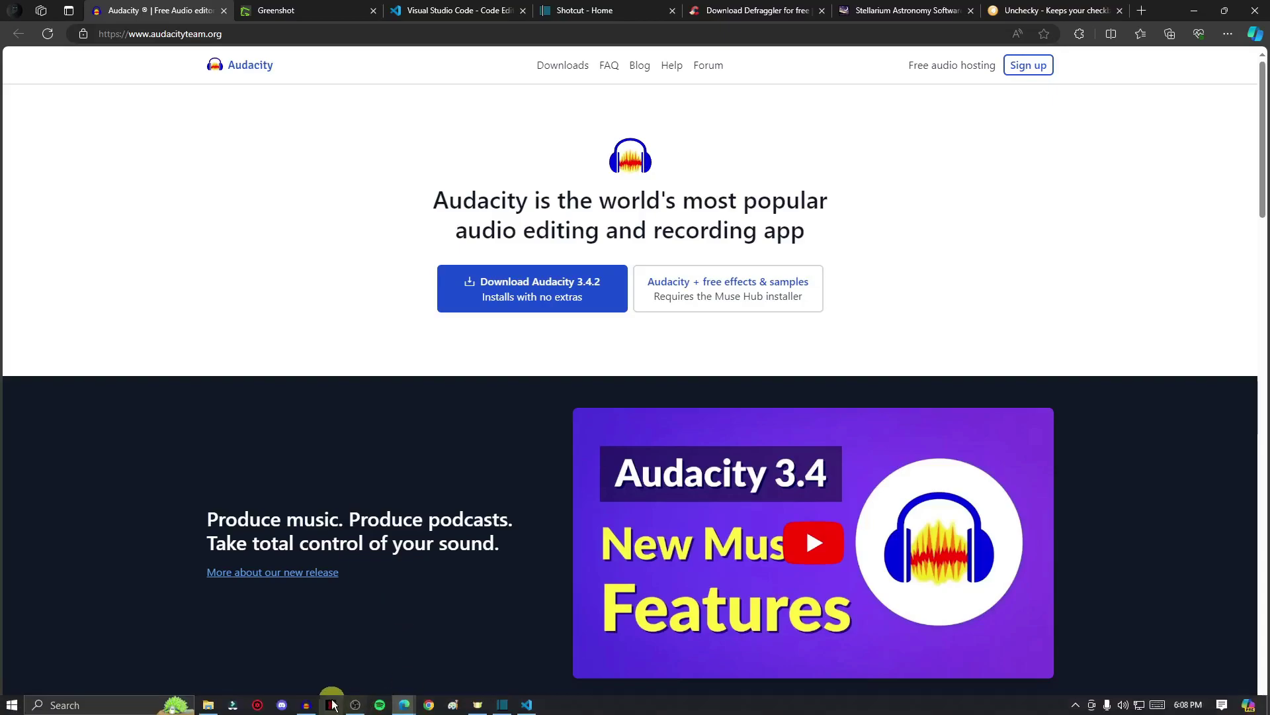
Step: Bring up the Audacity recording window and centre it over the web page
left_click(309, 706)
left_click_drag(832, 46, 585, 62)
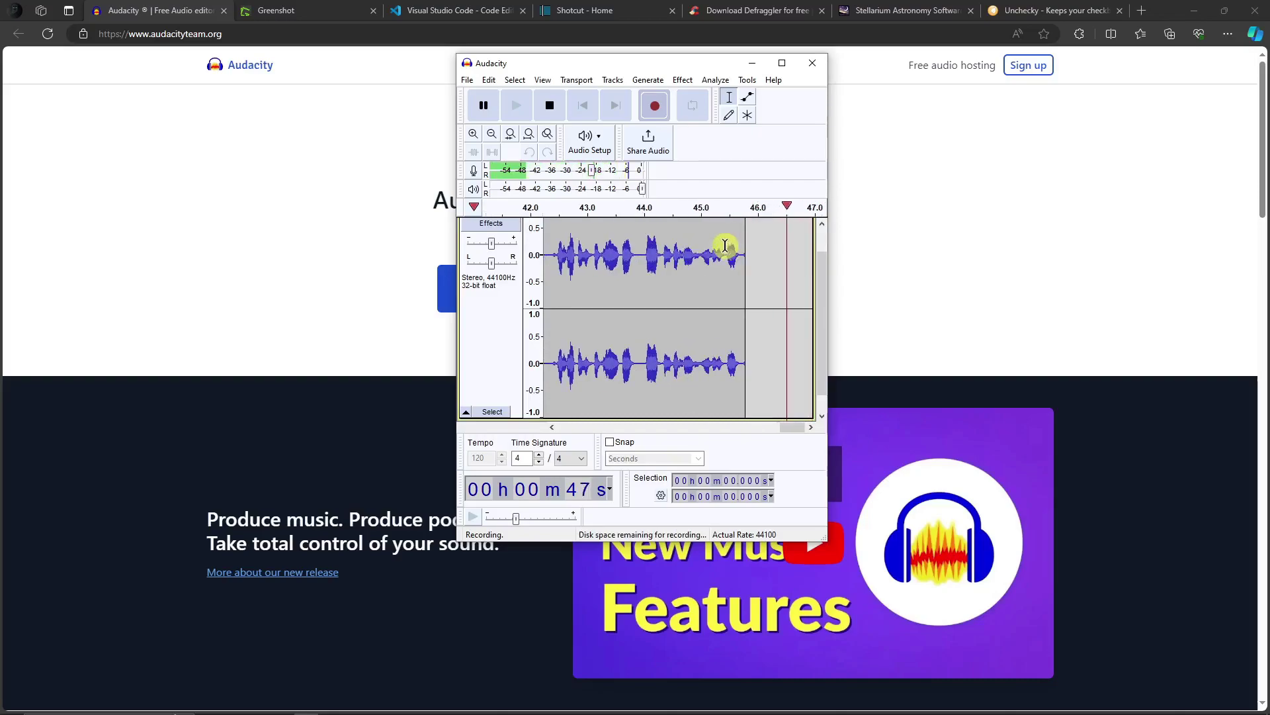
left_click_drag(648, 63, 656, 108)
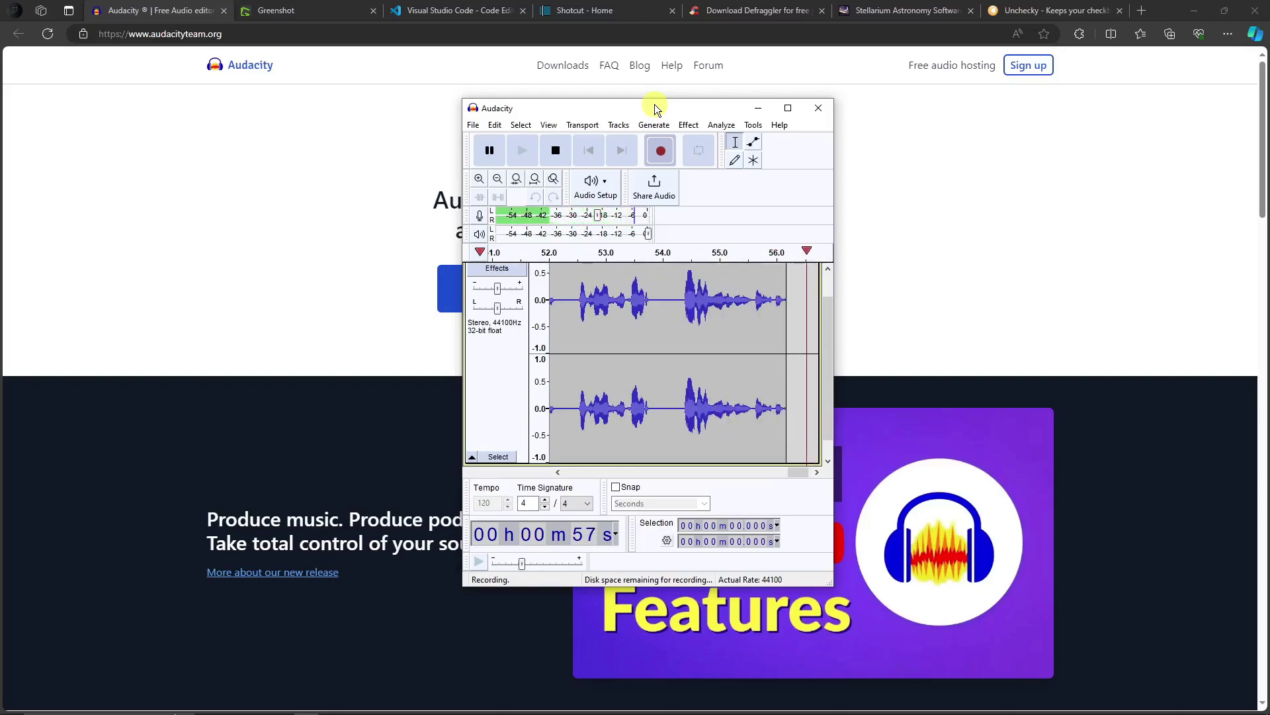
left_click_drag(657, 108, 701, 109)
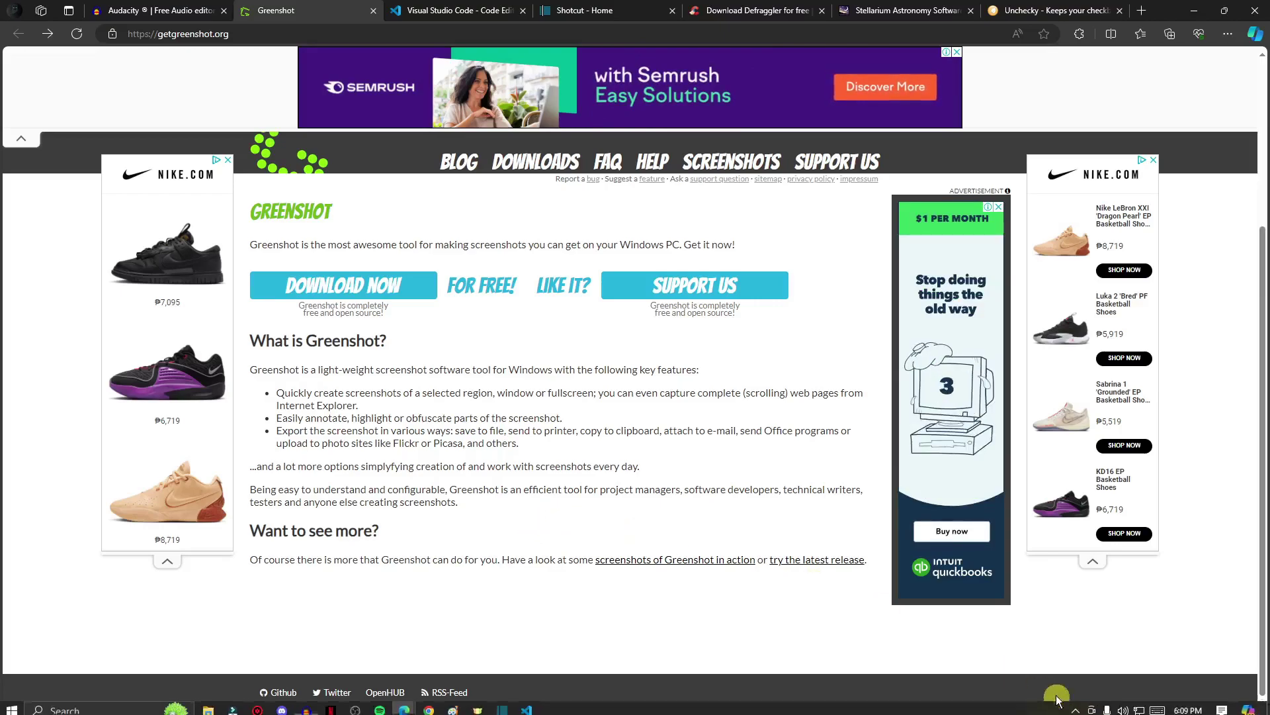
Step: Highlight the 'What is Greenshot?' heading and feature bullets, then show the hidden tray icons
left_click_drag(260, 340, 390, 341)
left_click(396, 385)
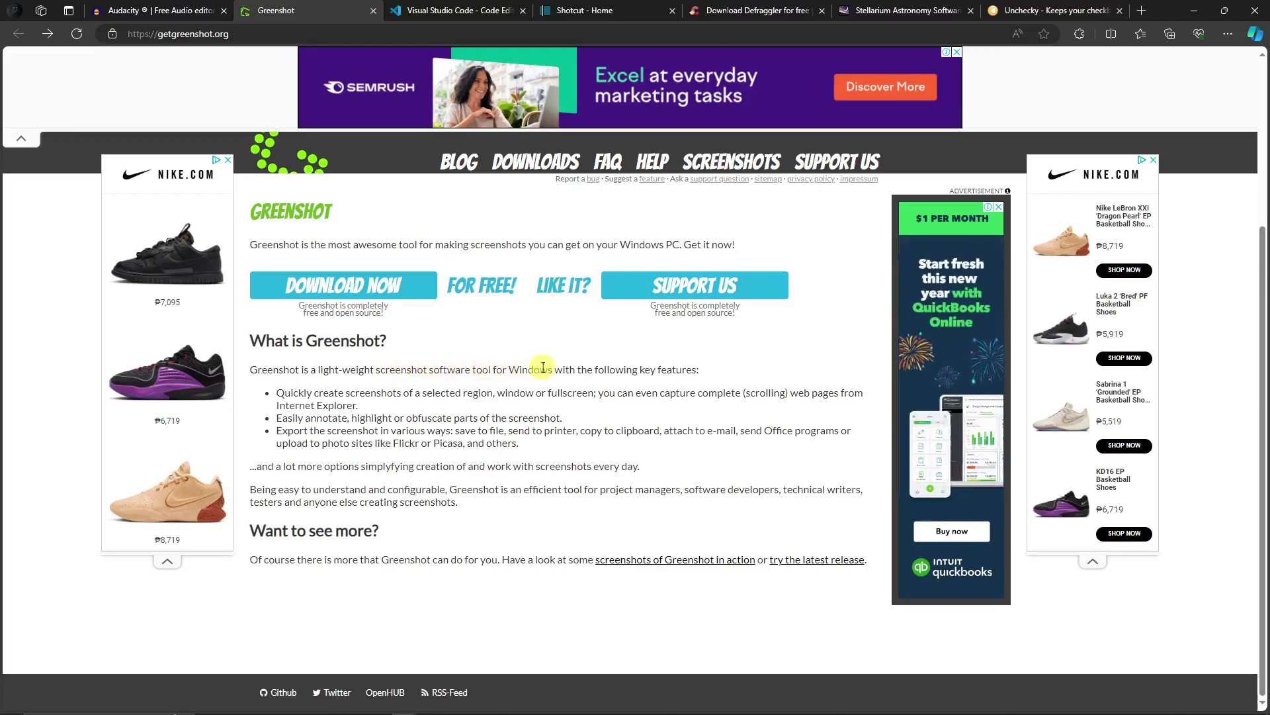
triple_click(337, 394)
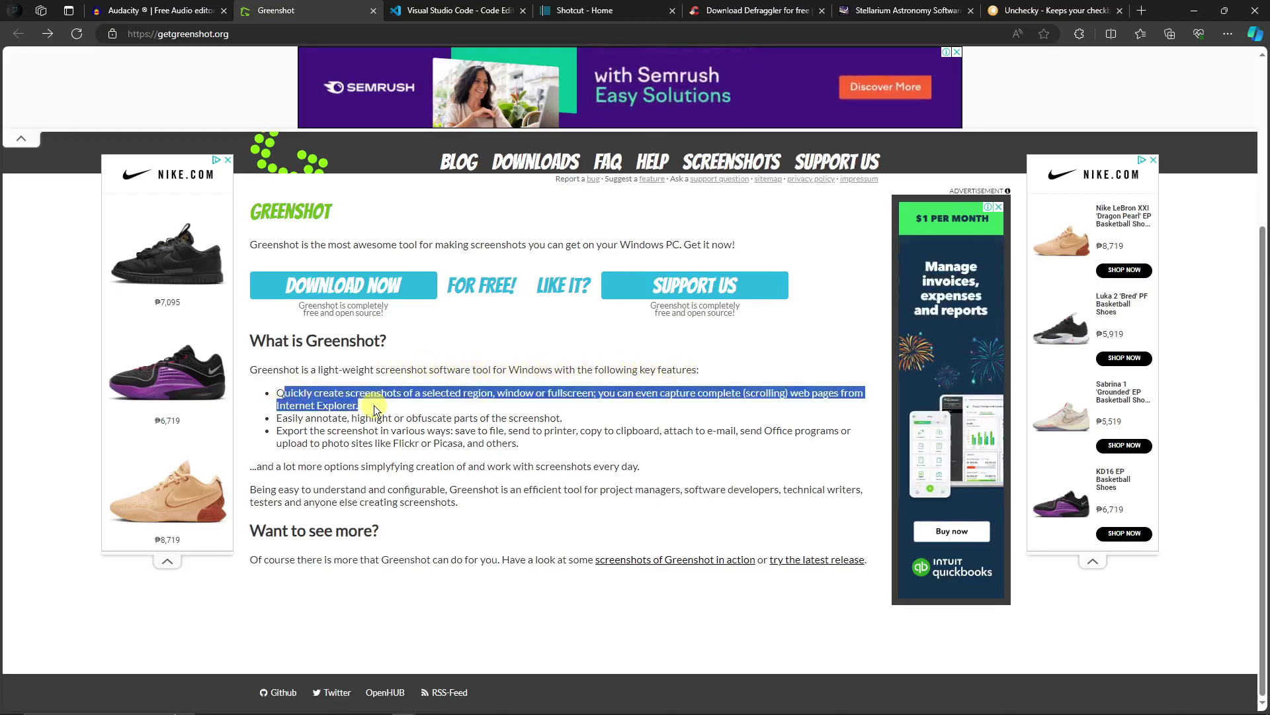
left_click(394, 405)
left_click(337, 430)
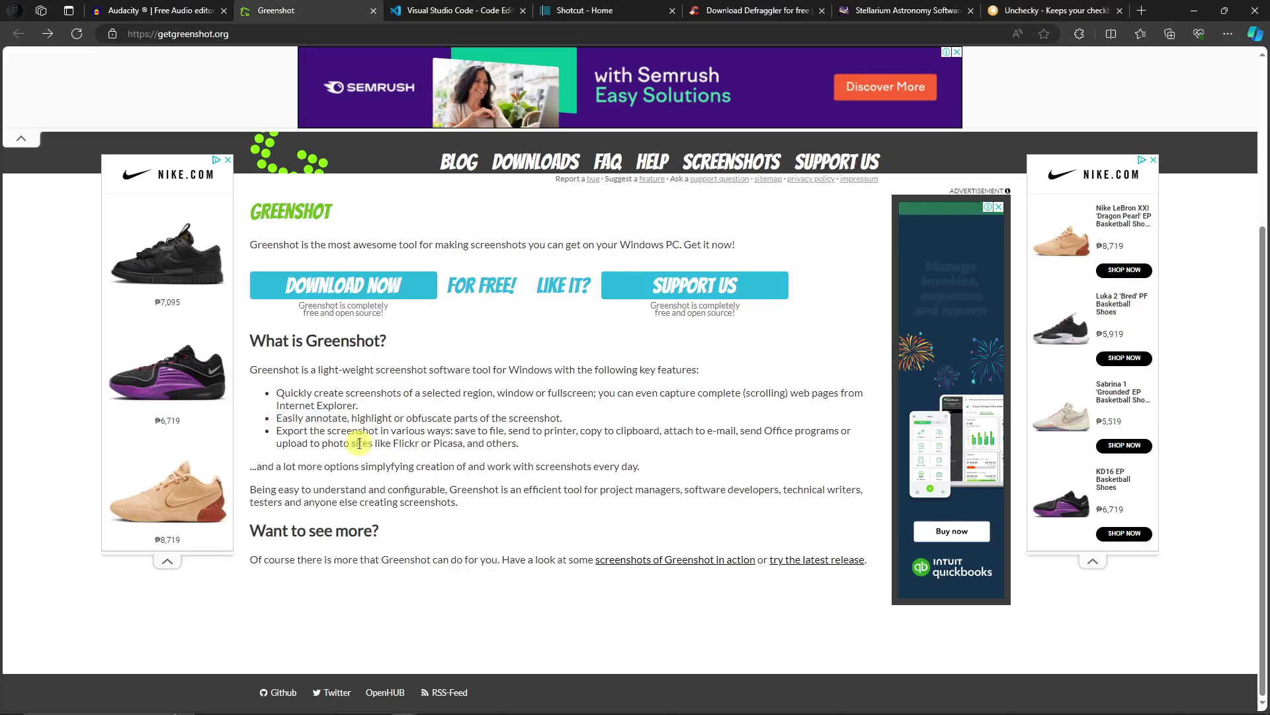
left_click_drag(277, 431, 397, 432)
left_click(567, 434)
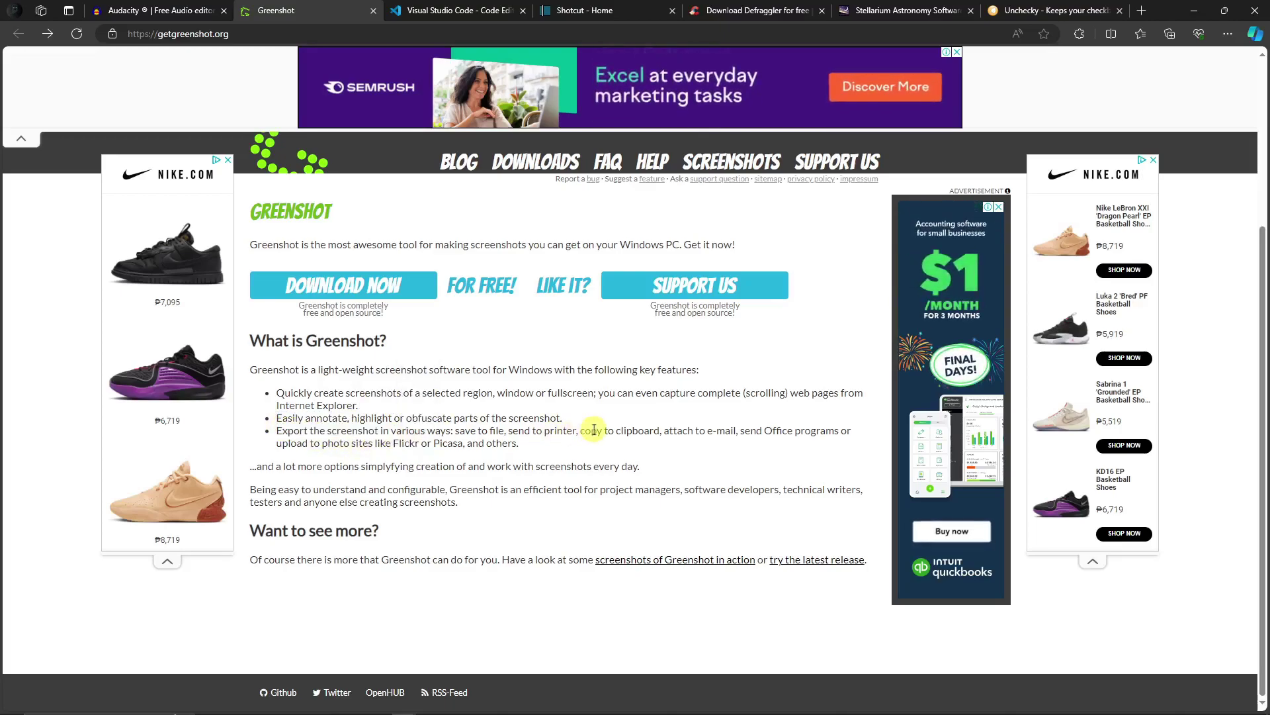
left_click(1079, 707)
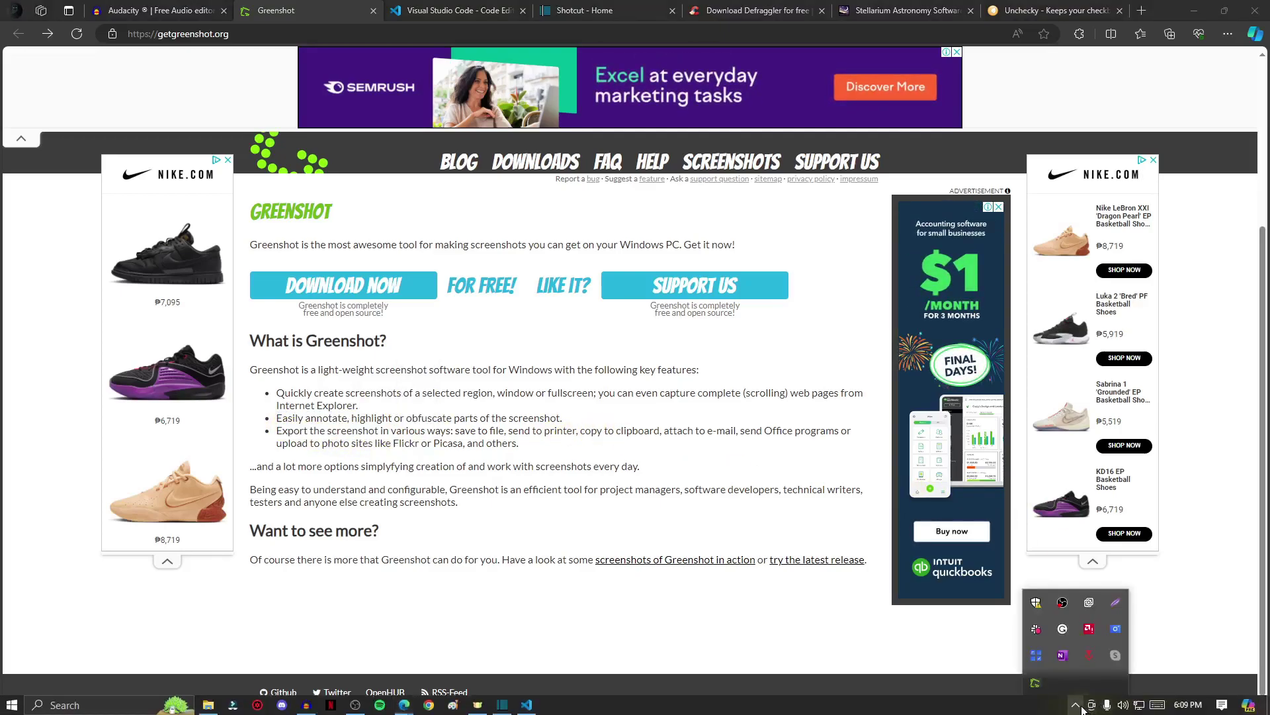
right_click(1036, 683)
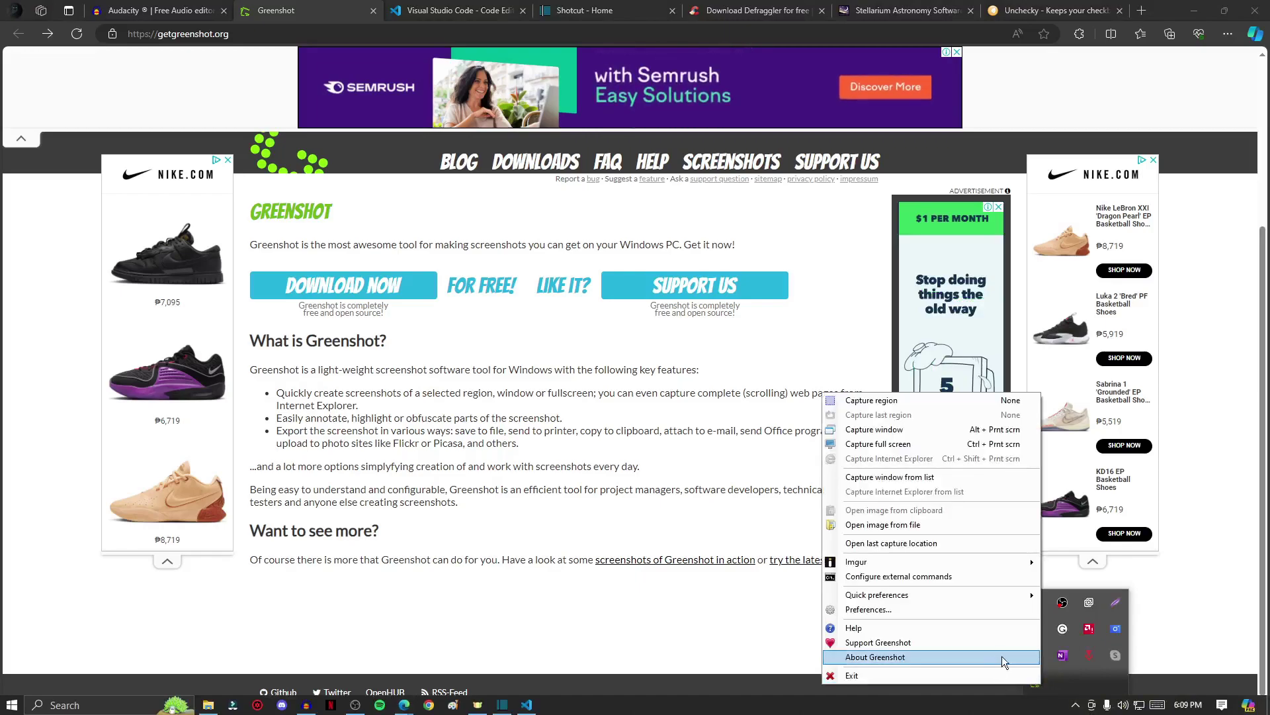
left_click(915, 610)
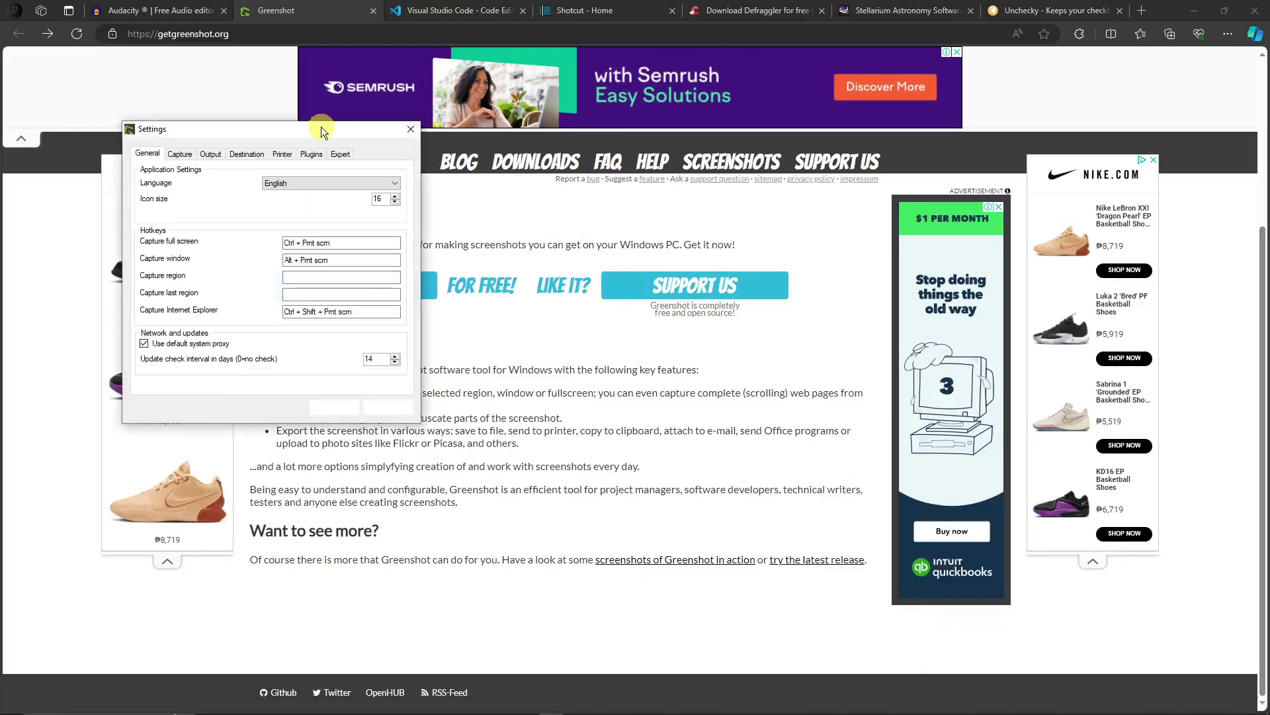
left_click_drag(320, 126, 645, 208)
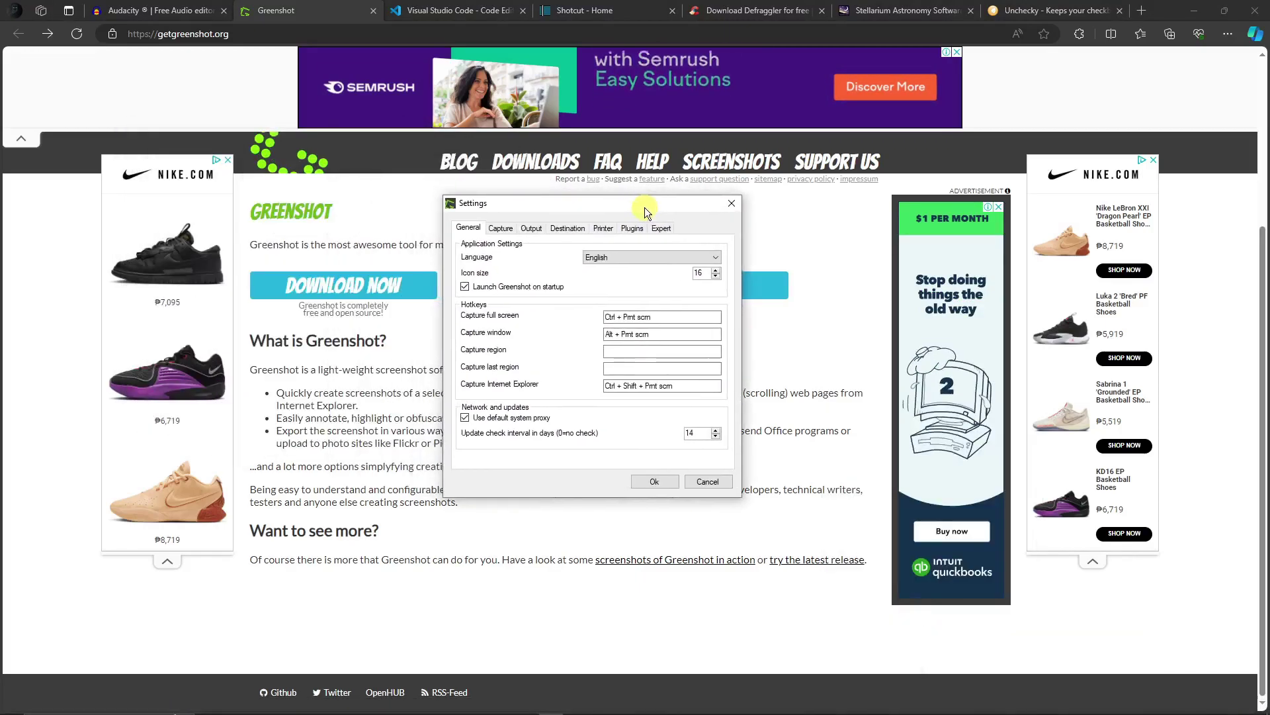
left_click(637, 334)
left_click(626, 352)
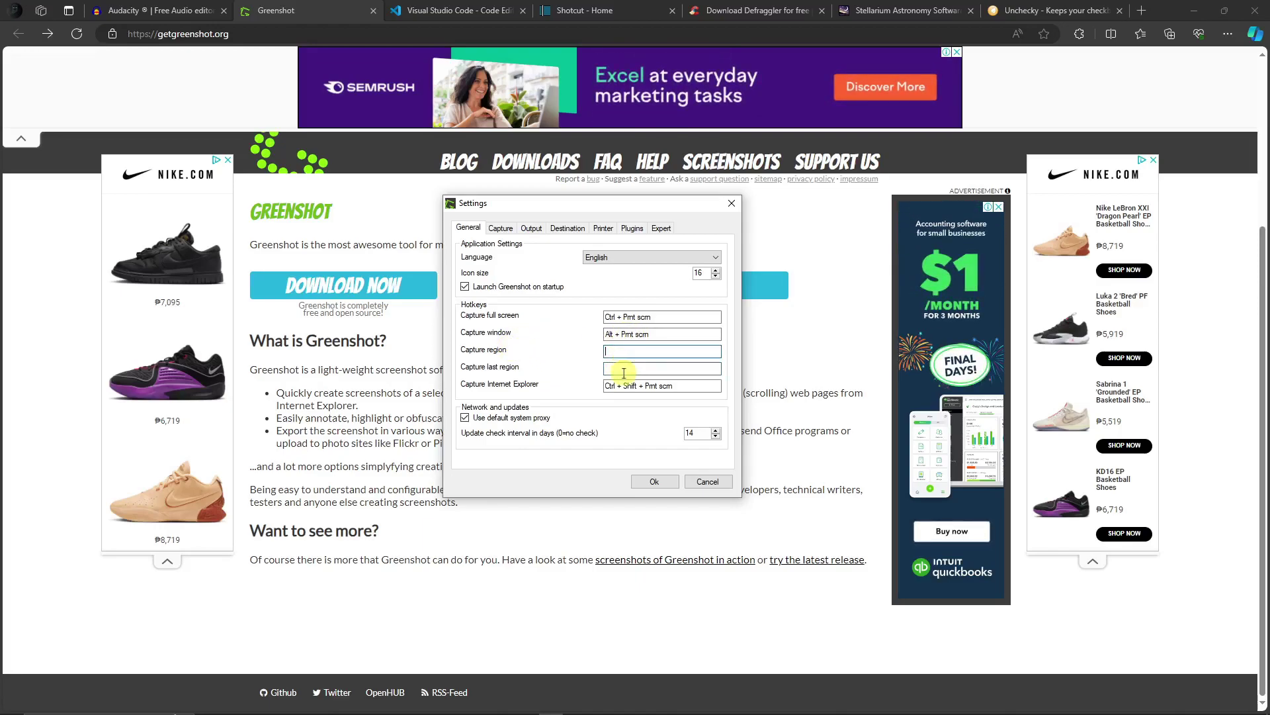
left_click(629, 368)
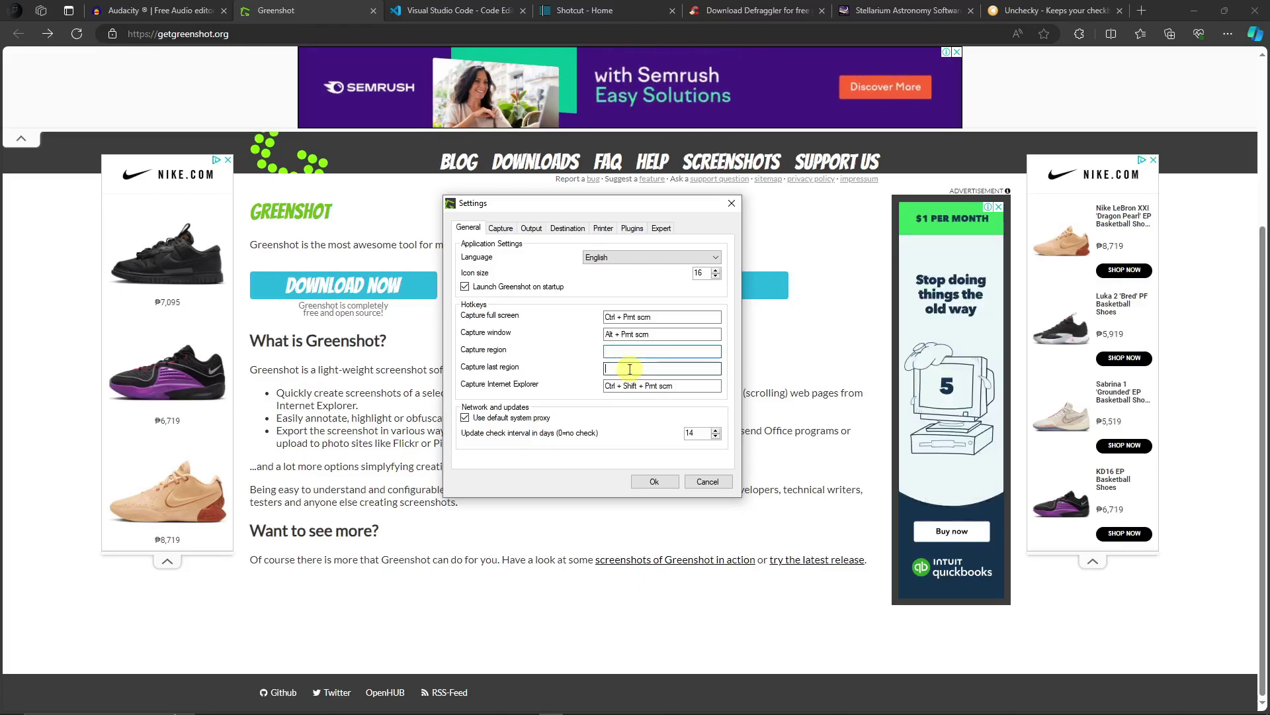
left_click(730, 204)
Step: Capture a region of the Greenshot web page and open it in Greenshot's image editor
left_click(1076, 704)
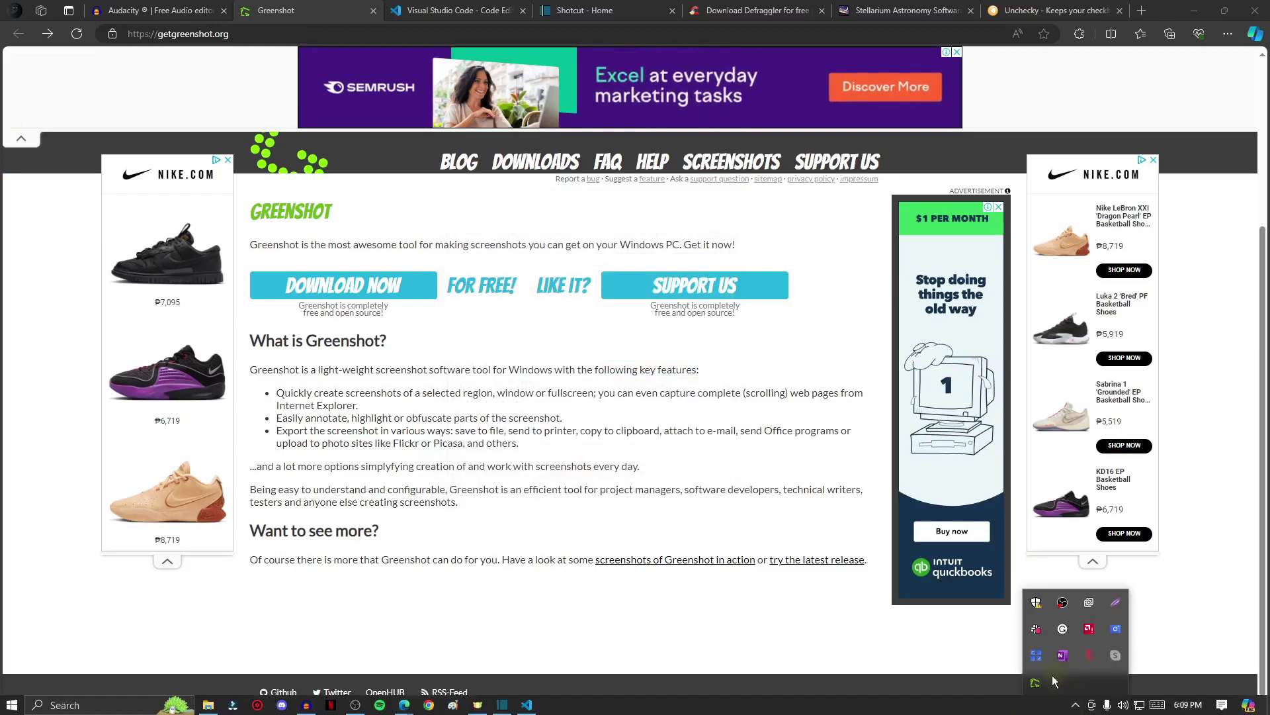
left_click(1036, 683)
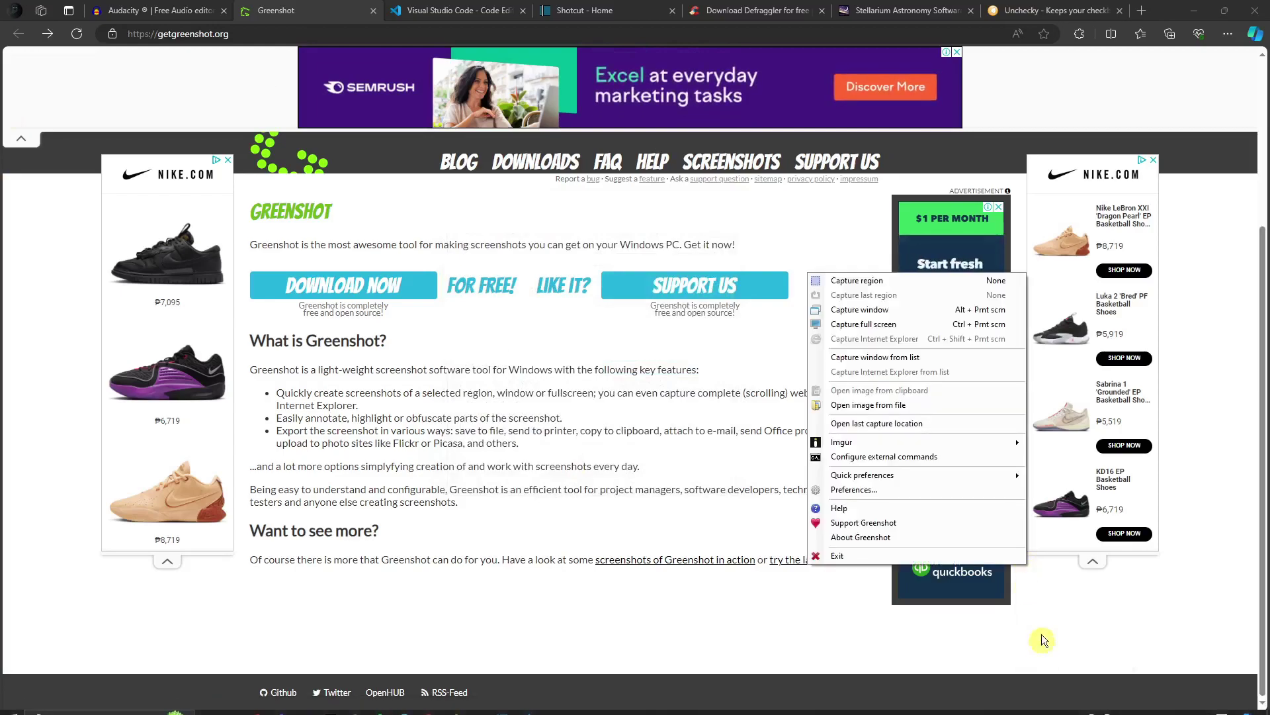
left_click(863, 284)
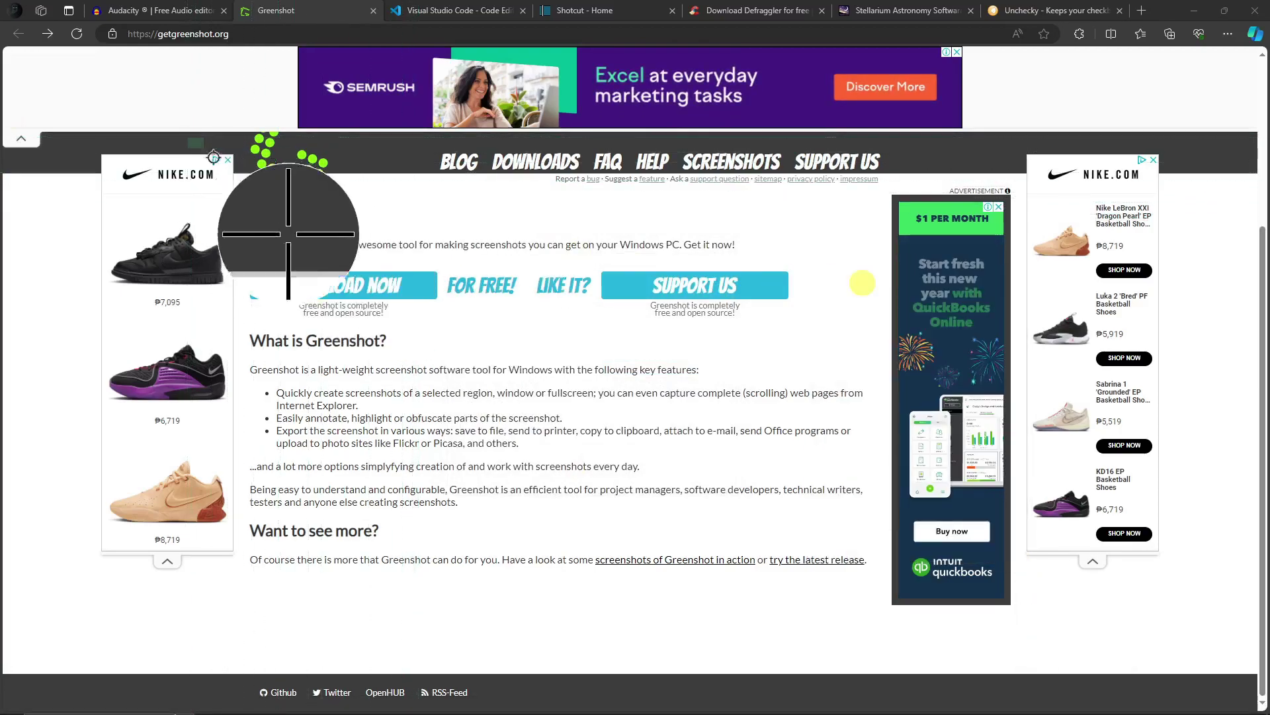
left_click_drag(187, 137, 868, 584)
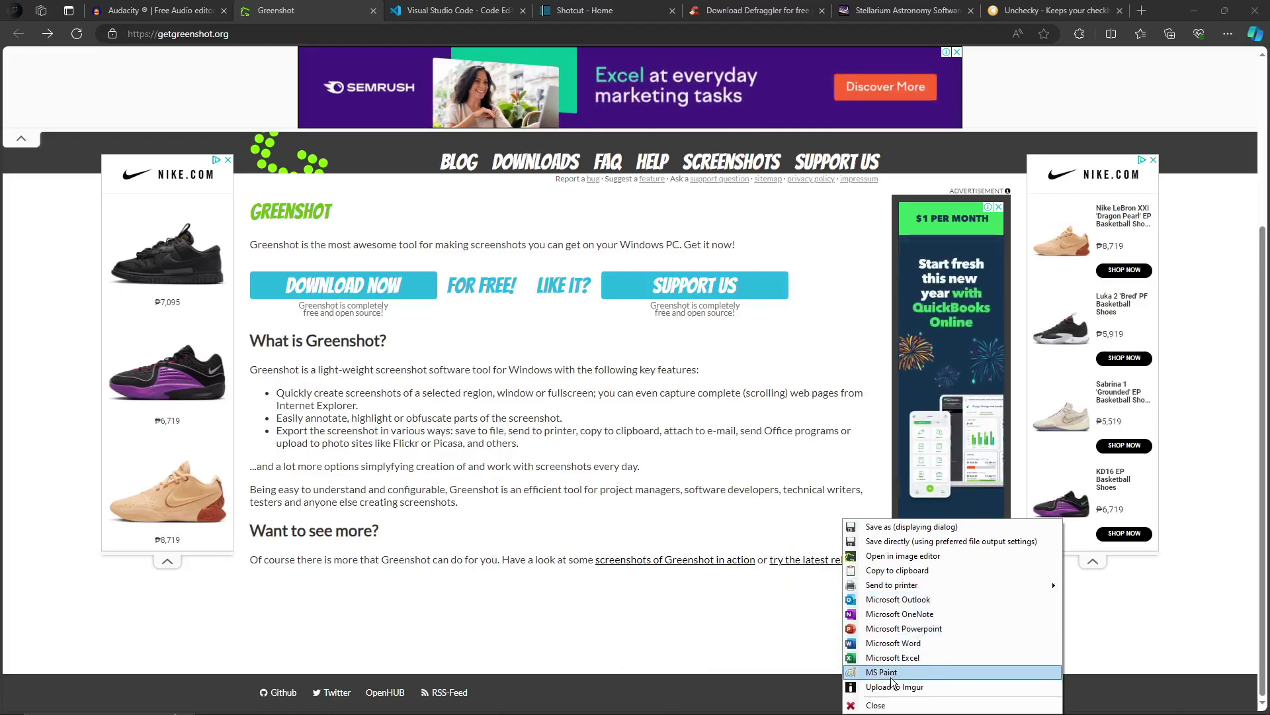
left_click(871, 560)
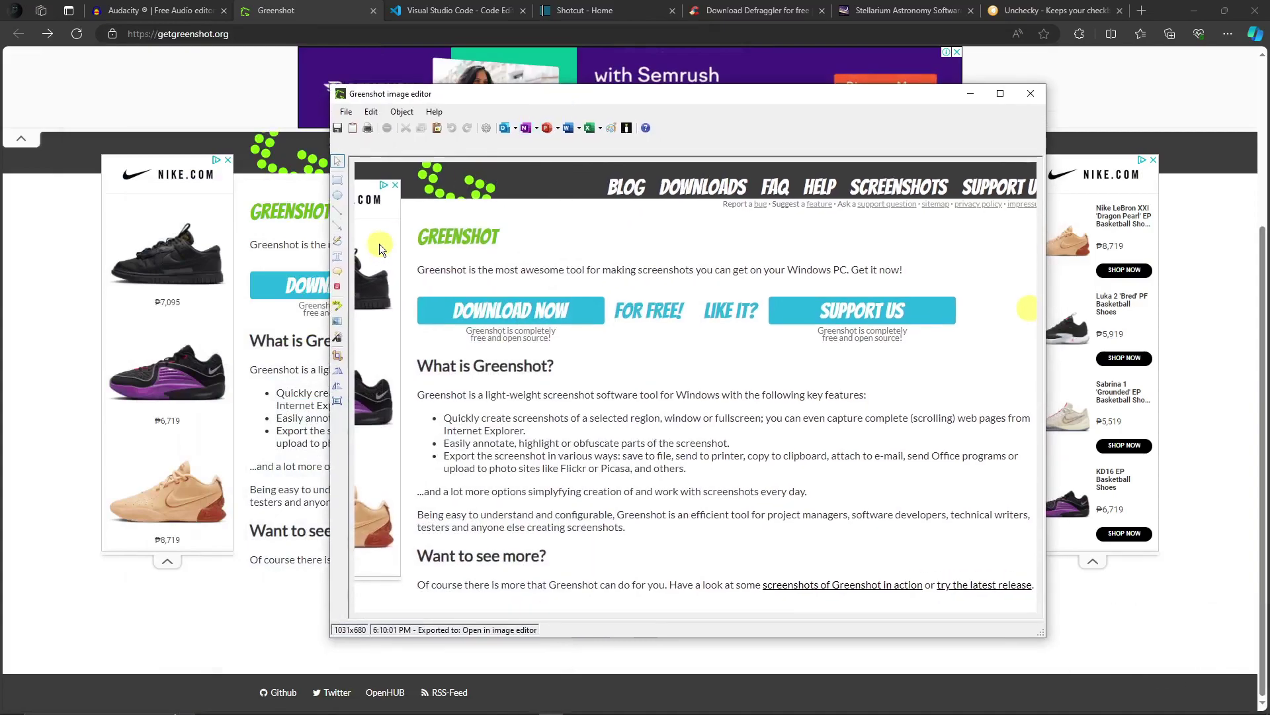
Step: Draw a red arrow and two red ellipses around the For Free and Download Now areas
left_click(339, 224)
left_click_drag(702, 225, 610, 277)
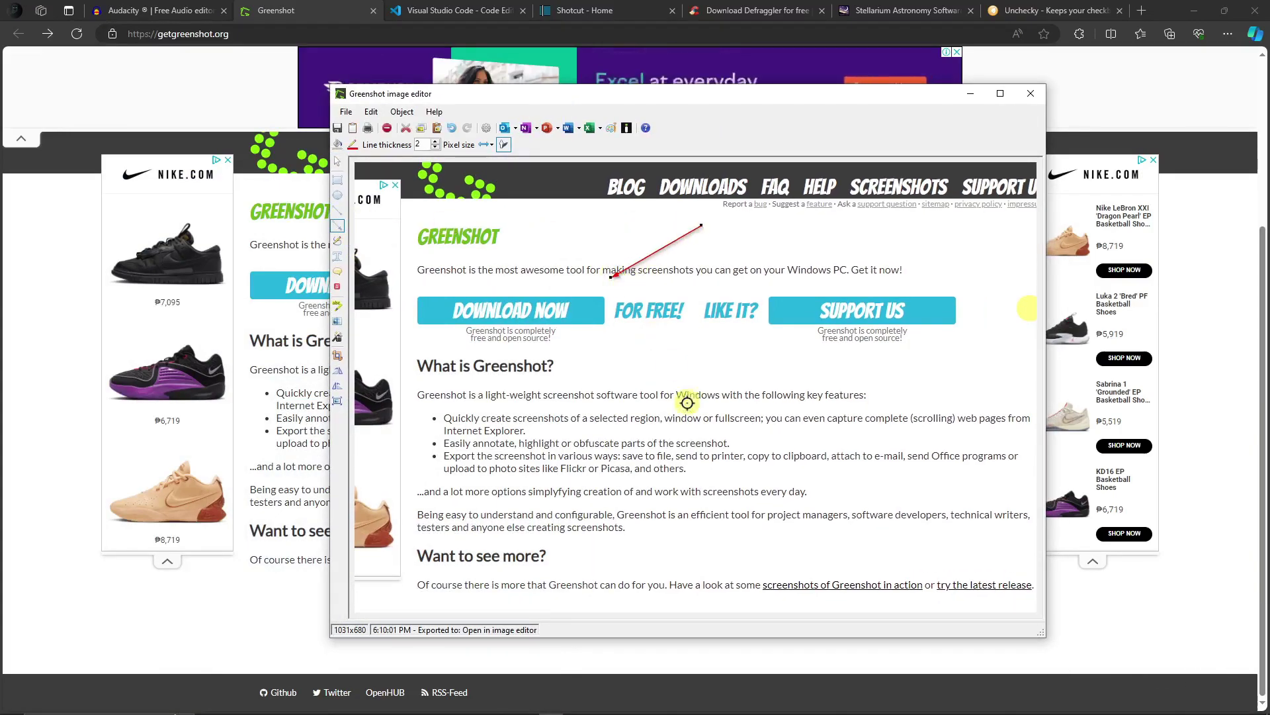
left_click(339, 194)
left_click_drag(520, 260, 863, 447)
mouse_move(700, 260)
left_mouse_down()
mouse_move(595, 249)
mouse_move(386, 363)
mouse_move(377, 400)
left_mouse_up()
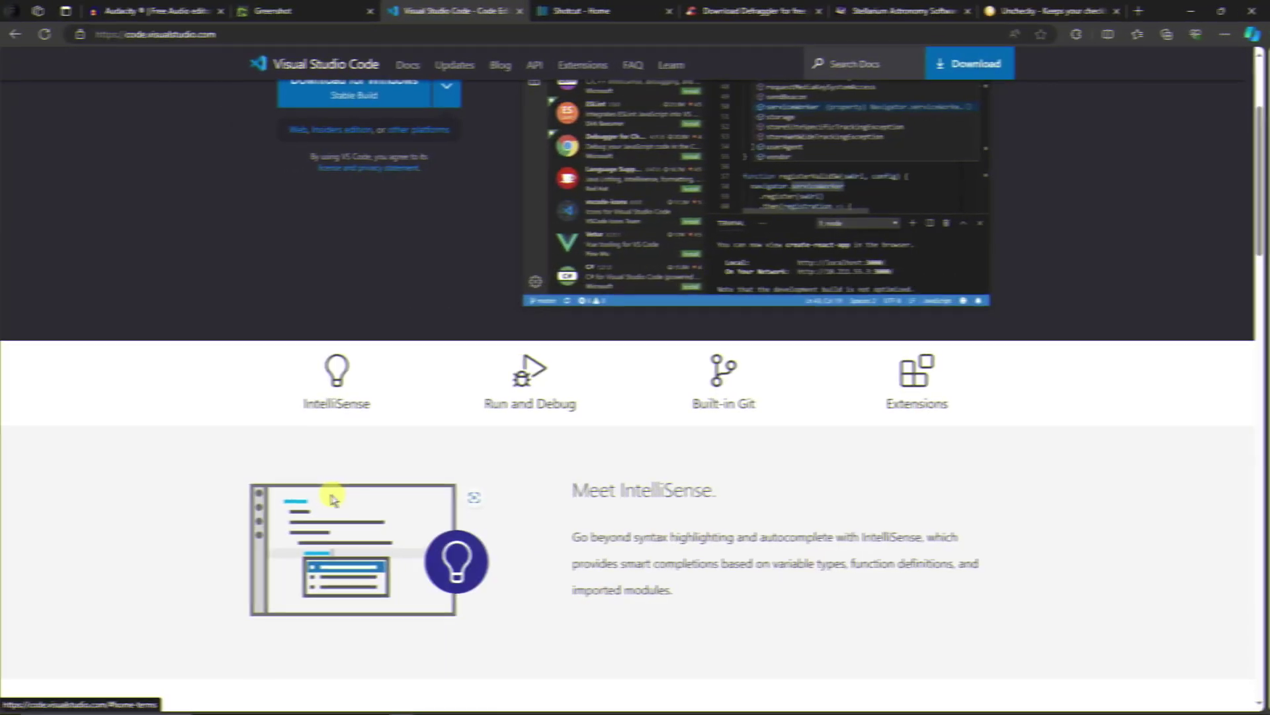
Step: Scroll through code.visualstudio.com's IntelliSense and debugging sections, then back to the top
scroll(335, 494, "up", 3)
scroll(240, 483, "down", 3)
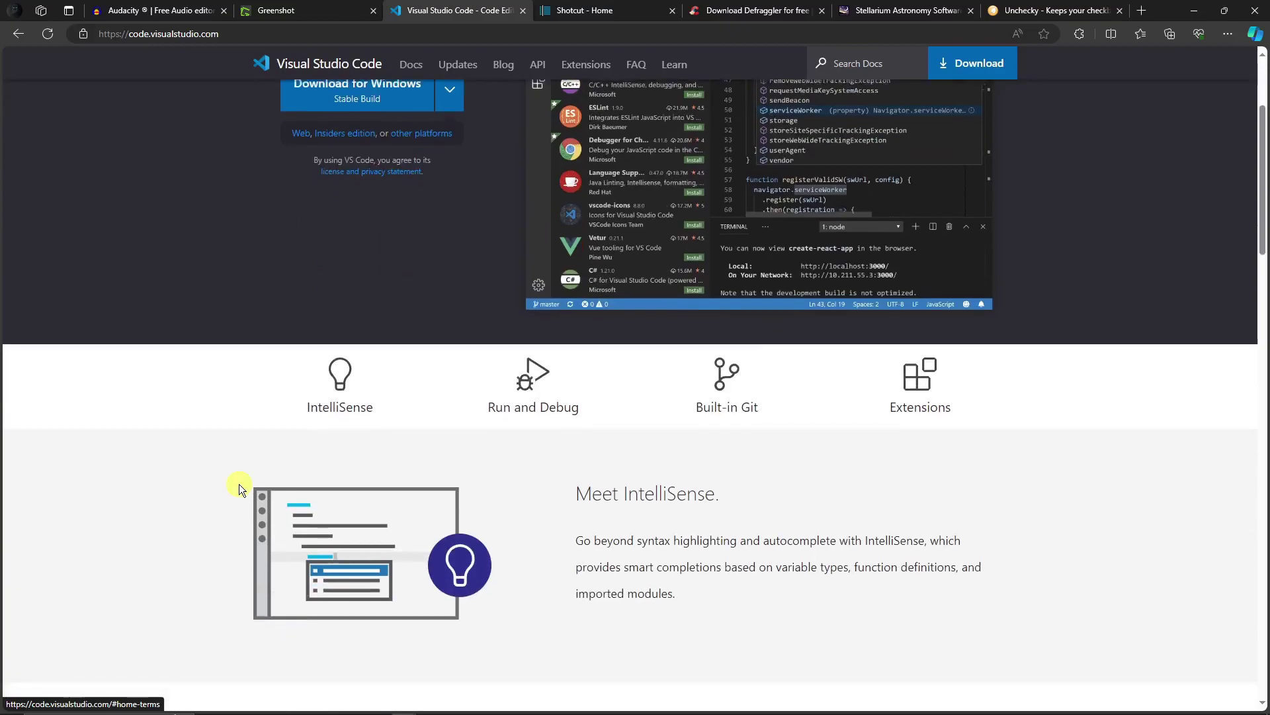
scroll(151, 514, "up", 3)
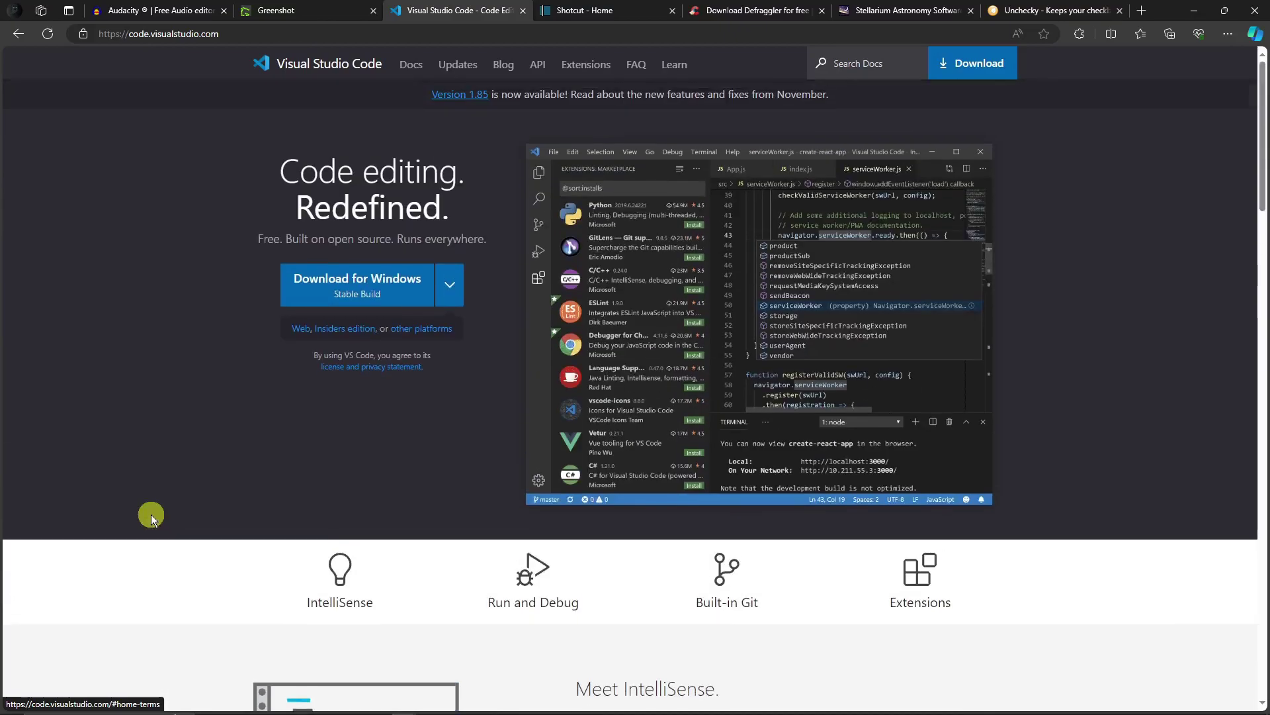
scroll(151, 515, "down", 2)
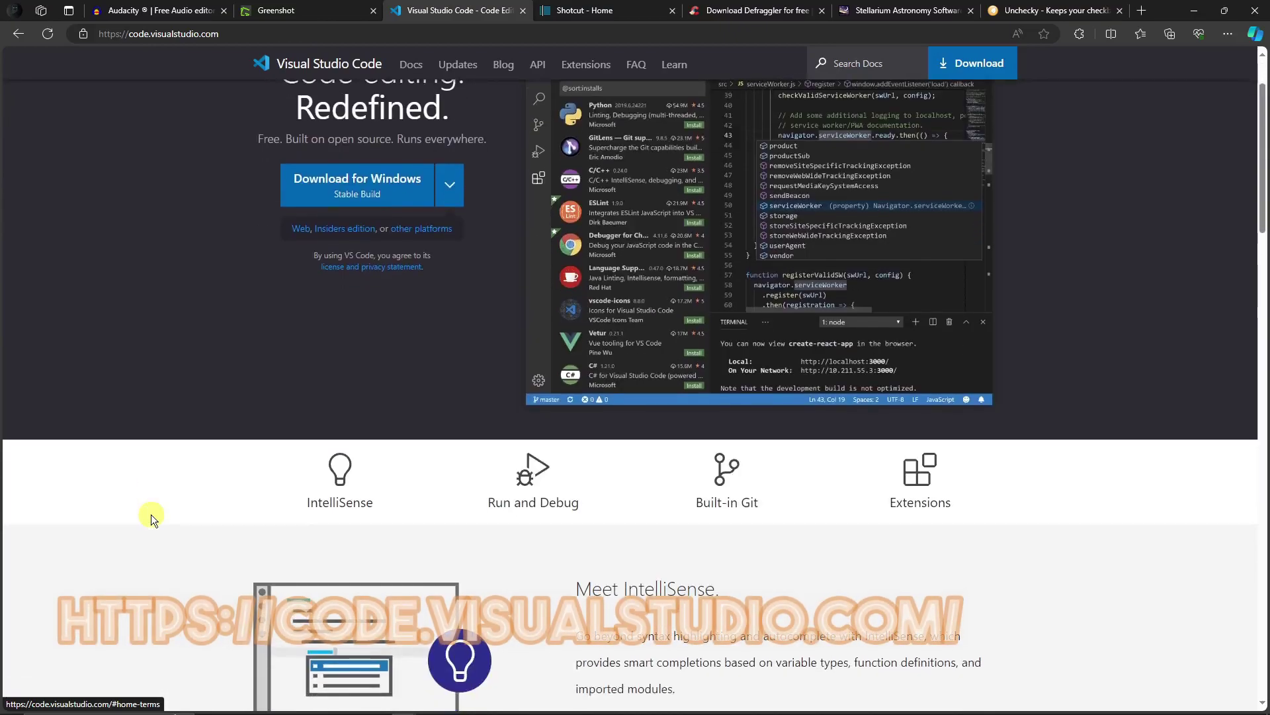
scroll(150, 515, "down", 3)
scroll(151, 514, "down", 2)
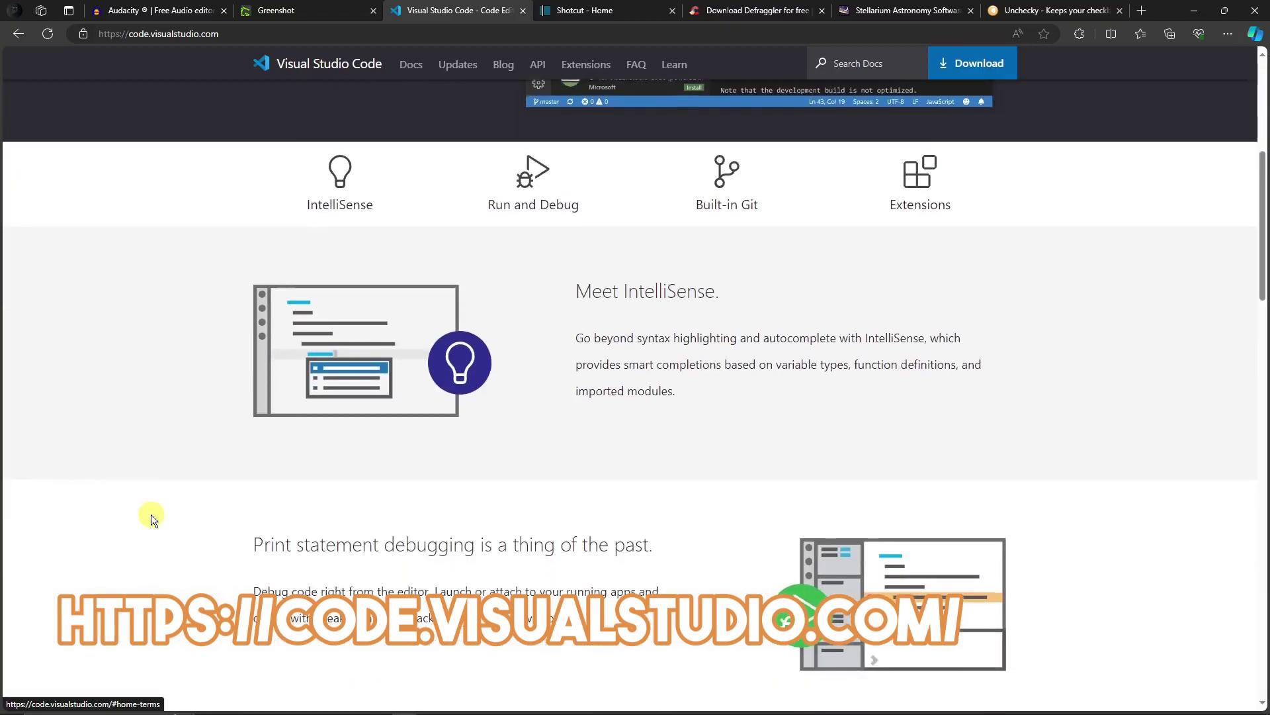
scroll(151, 514, "up", 3)
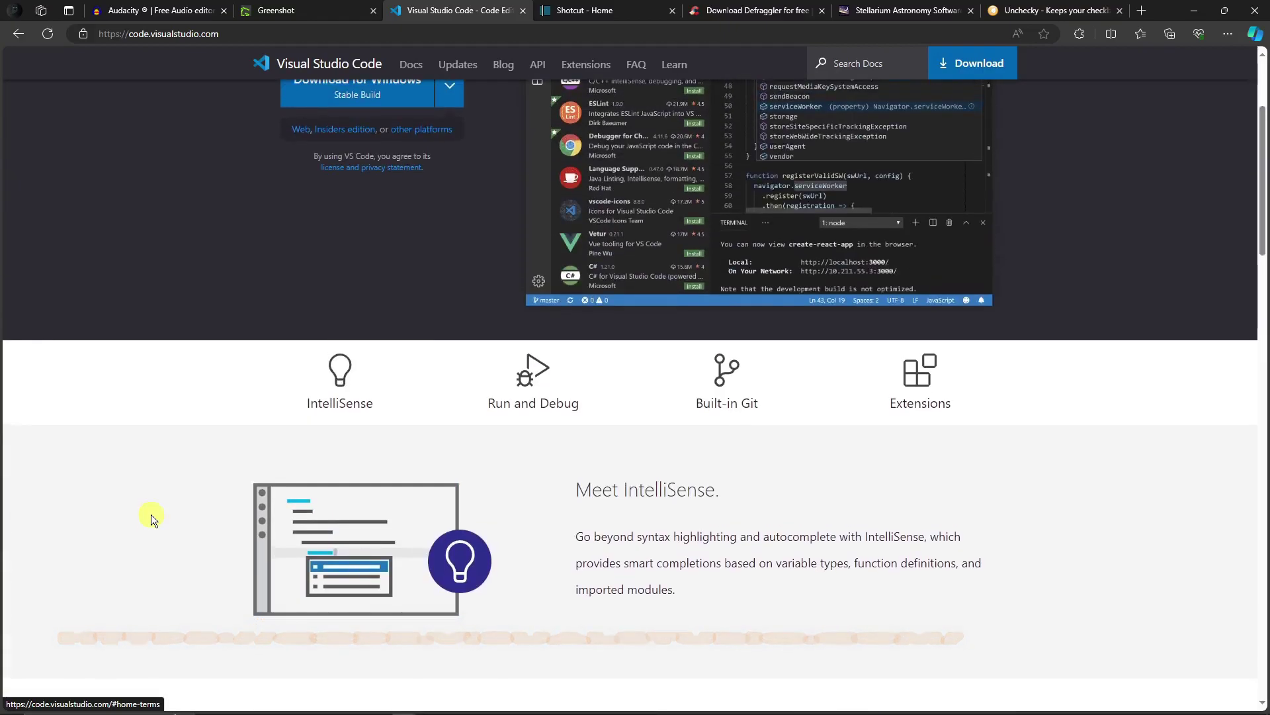
scroll(151, 514, "up", 3)
scroll(150, 514, "down", 4)
scroll(151, 514, "down", 3)
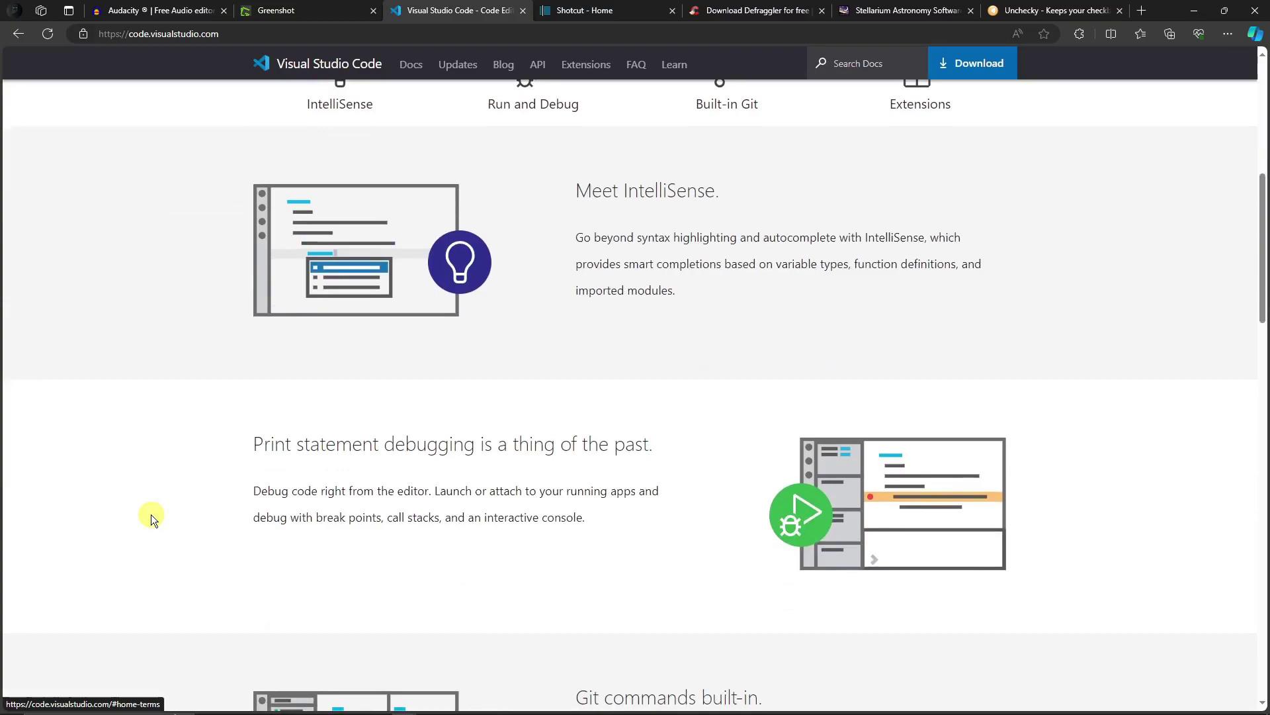
scroll(151, 514, "up", 7)
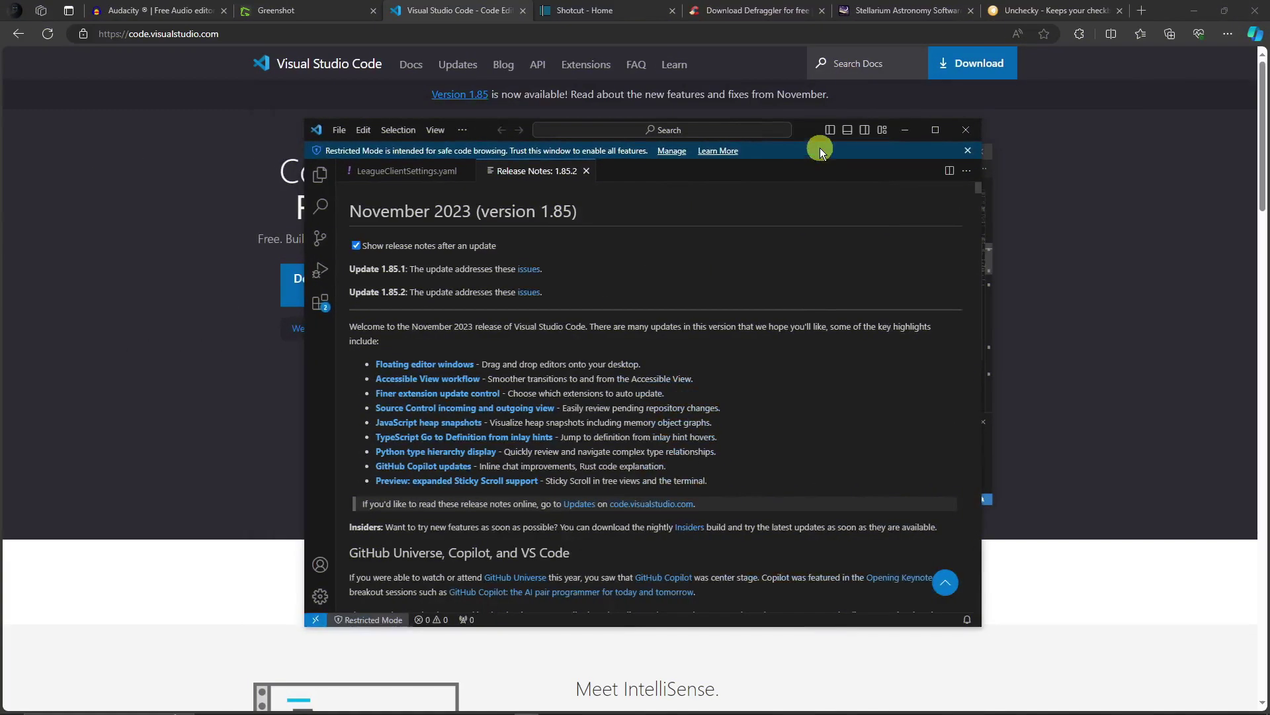
Step: Move VS Code aside, dismiss Restricted Mode, and browse the installed Pylance and Python extensions
left_click_drag(811, 132, 743, 102)
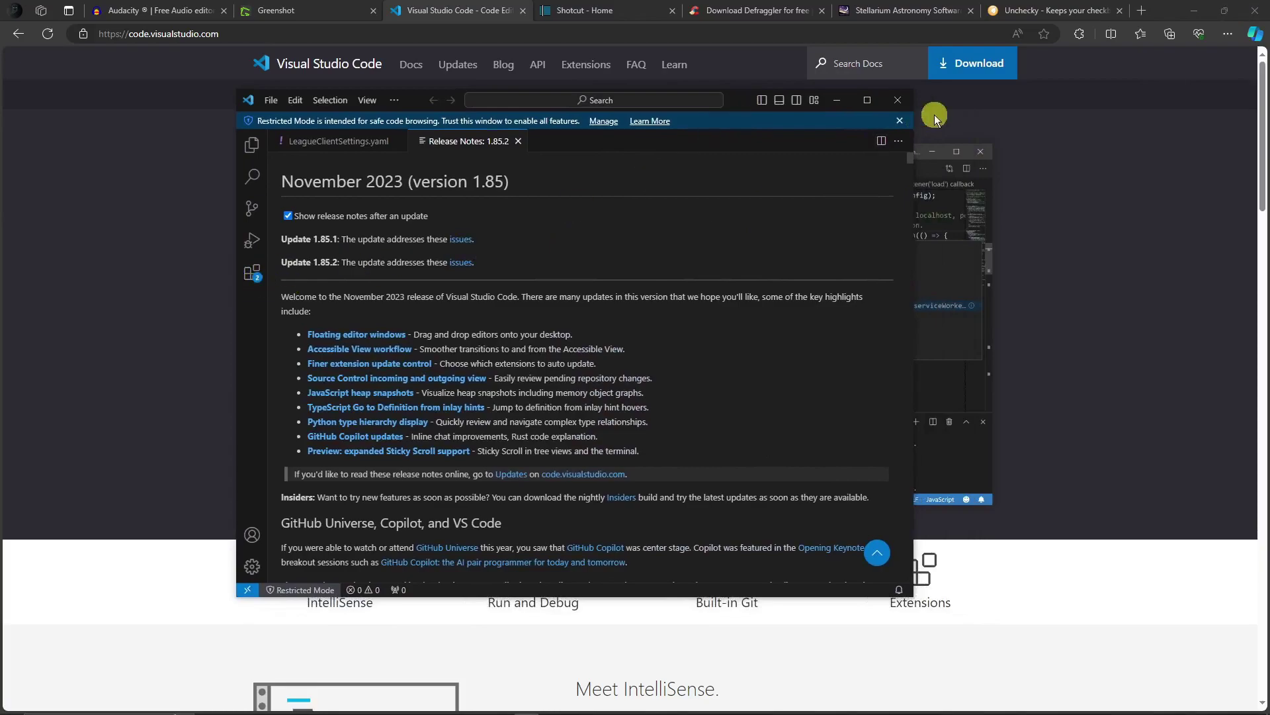
left_click(900, 121)
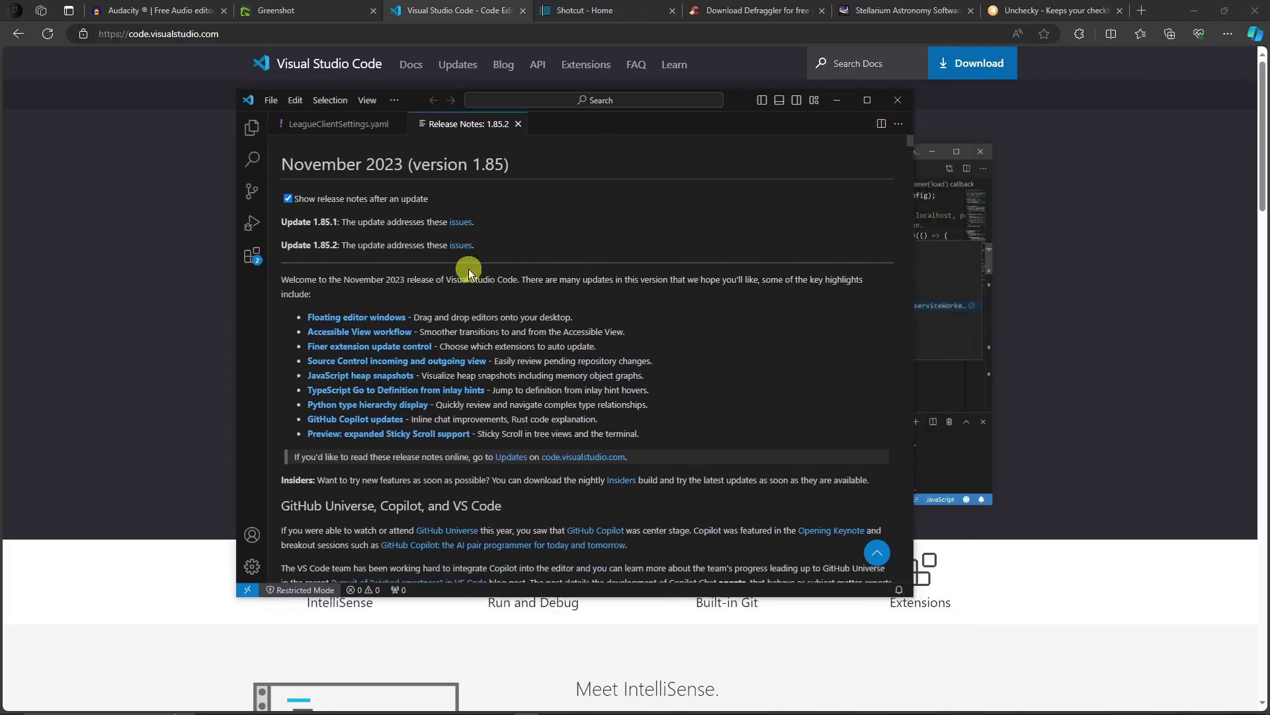
left_click(253, 260)
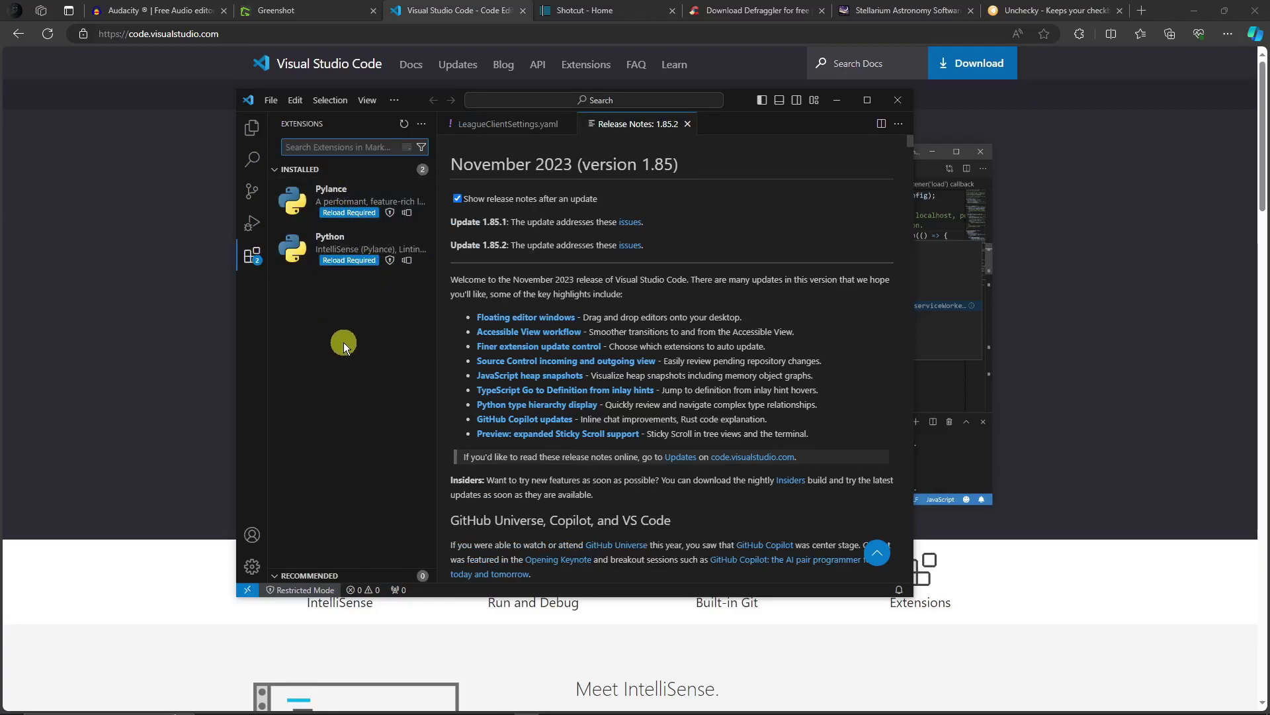
left_click(275, 577)
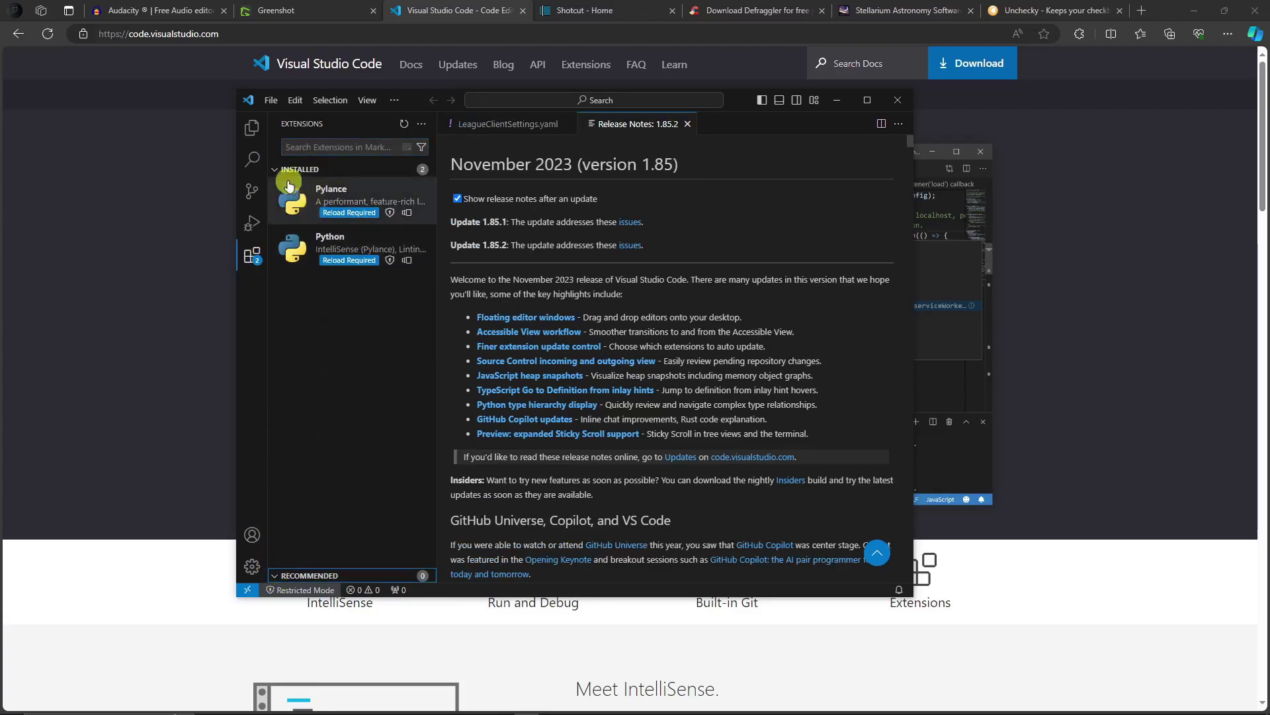
double_click(277, 171)
left_click(252, 264)
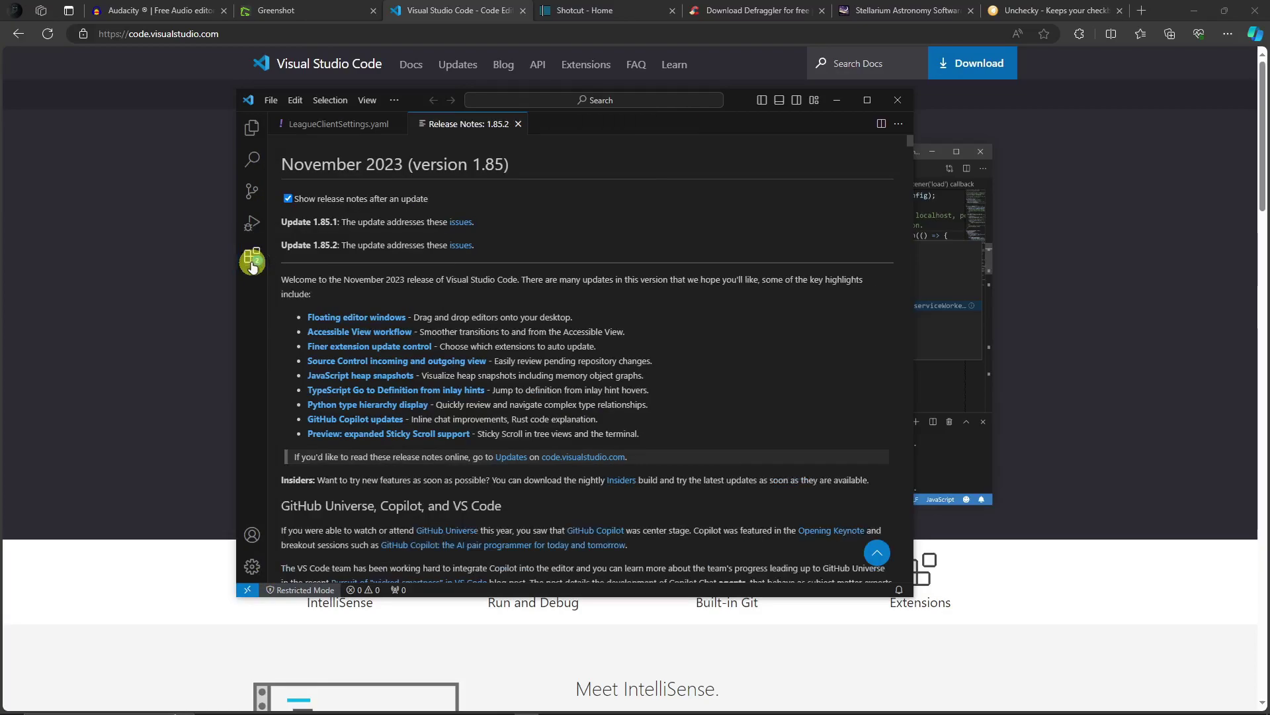
left_click(252, 263)
left_click(324, 147)
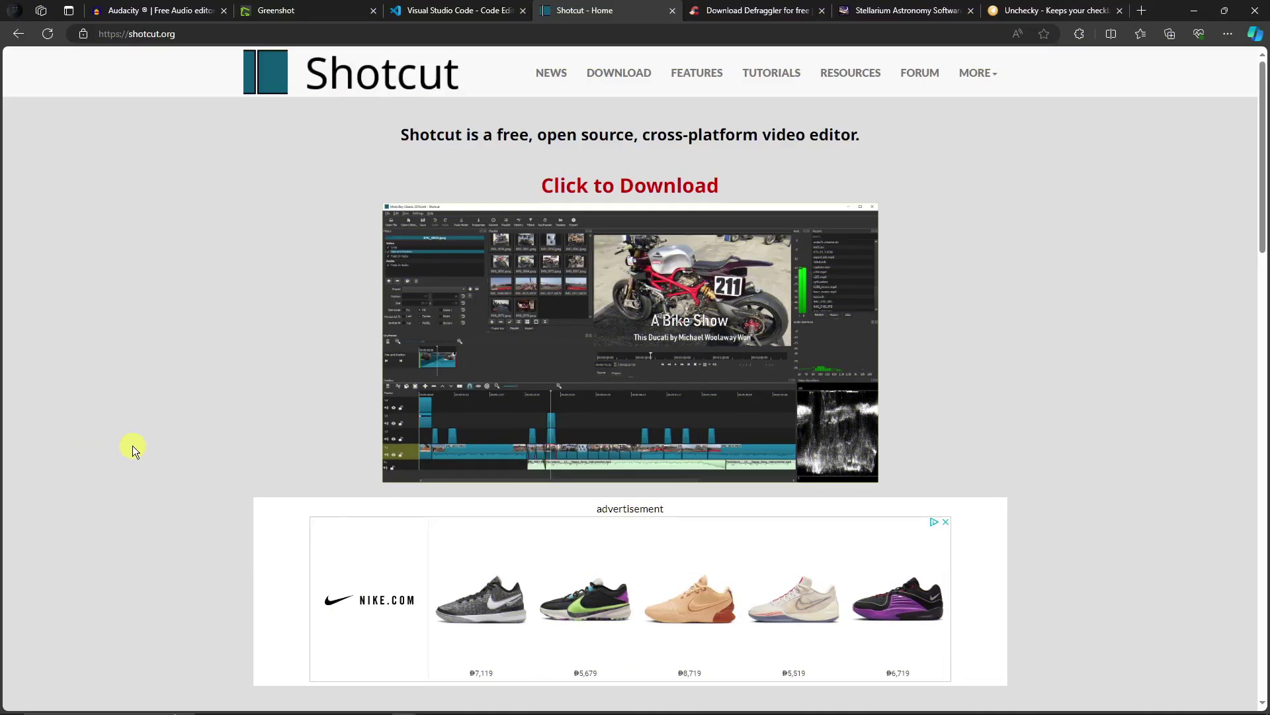
Step: Scroll through the Shotcut homepage sections, briefly highlighting the Wide Format Support heading
scroll(152, 408, "down", 3)
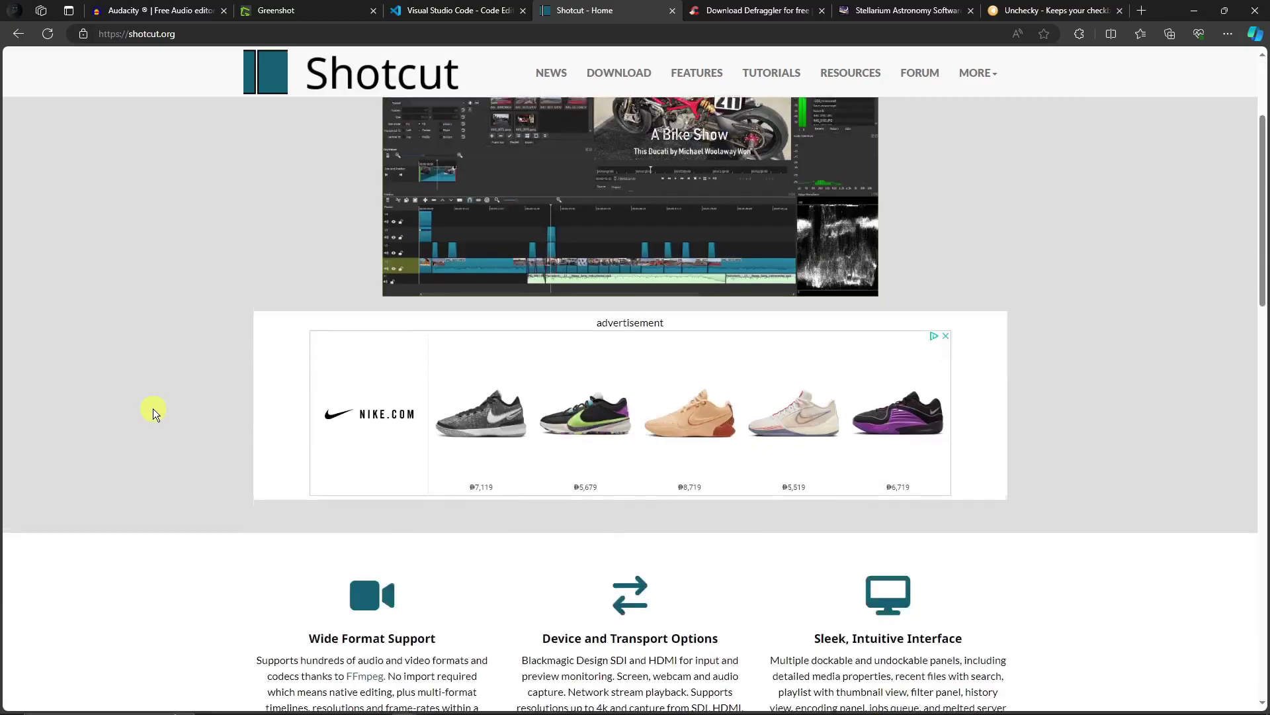
scroll(153, 408, "up", 3)
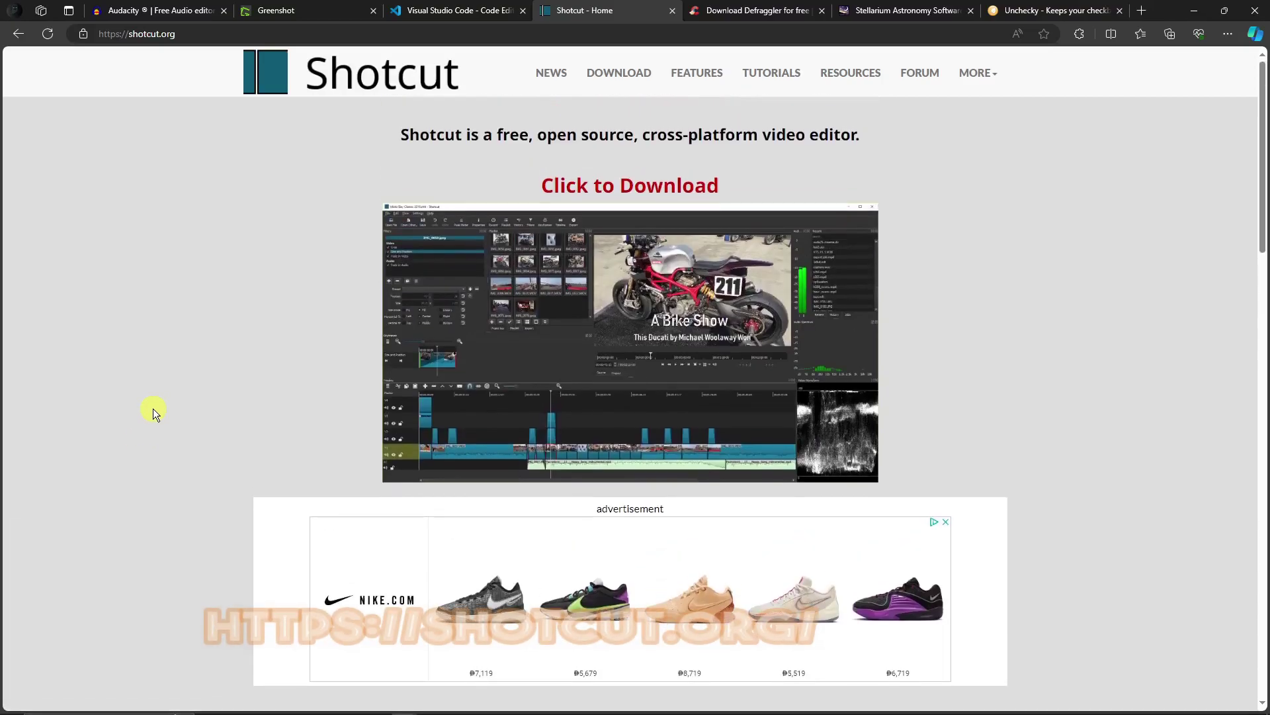
scroll(153, 410, "down", 3)
scroll(153, 408, "up", 3)
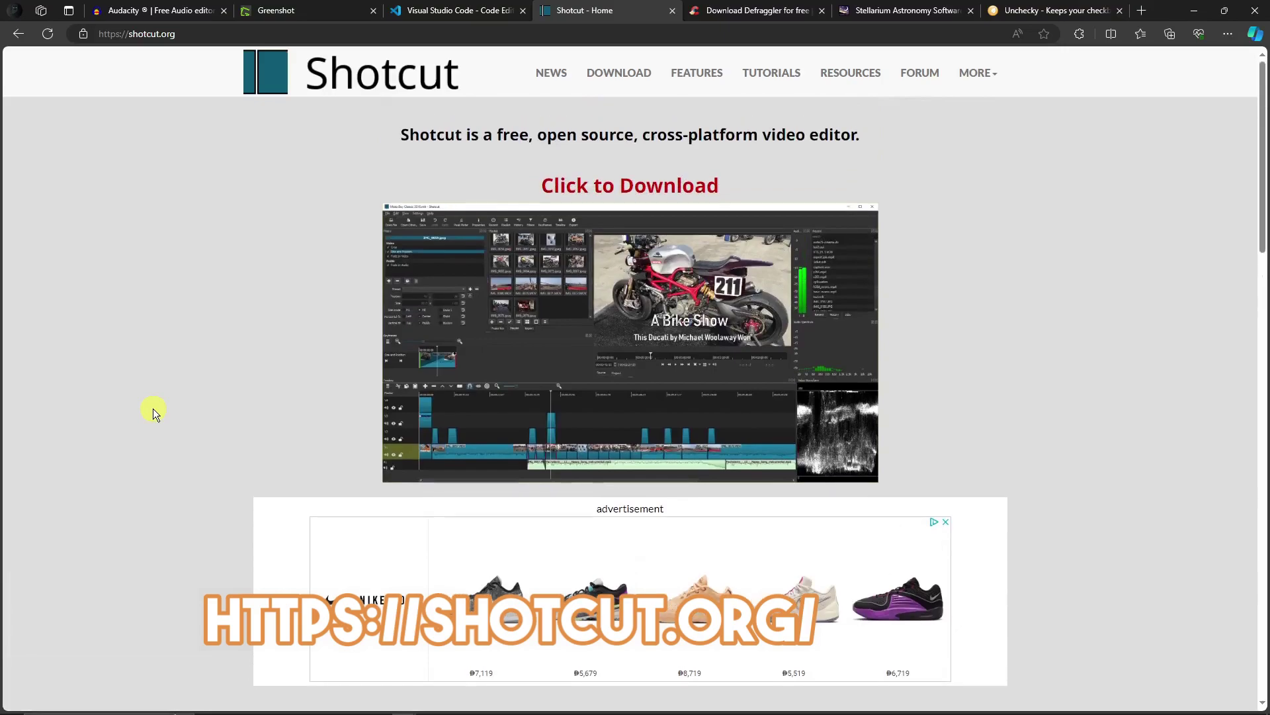
scroll(153, 408, "down", 3)
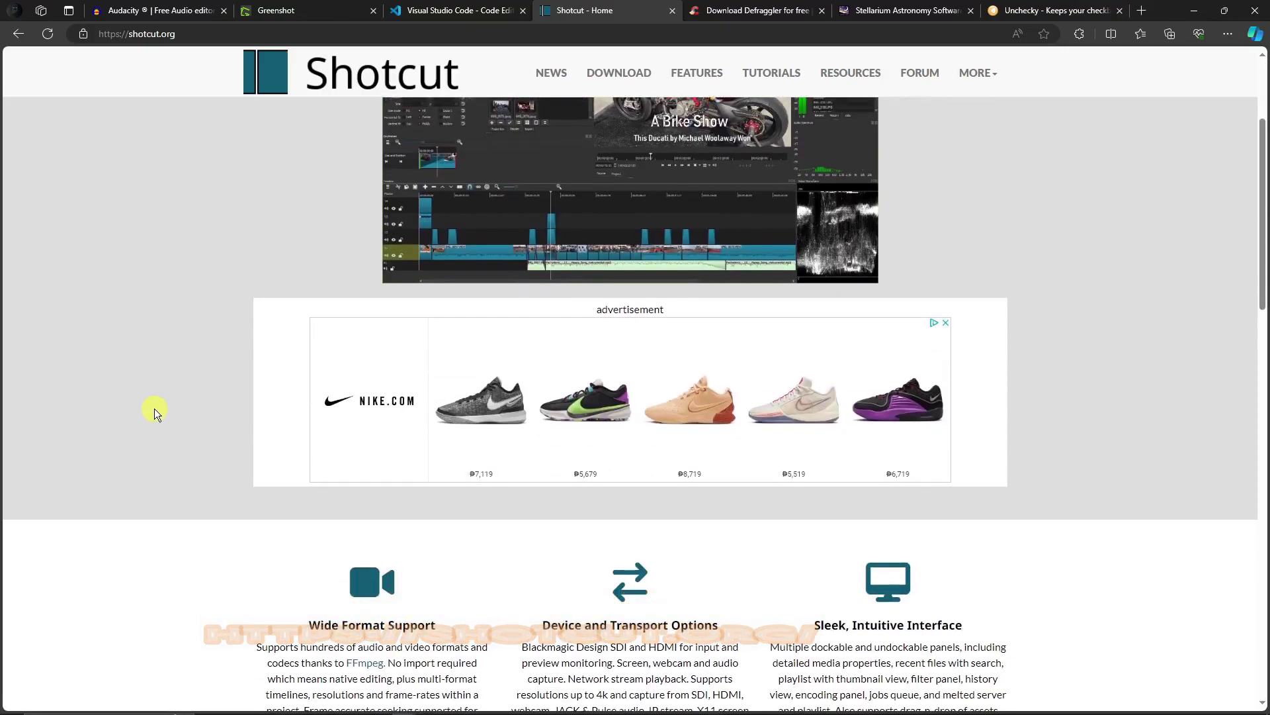
scroll(154, 409, "up", 3)
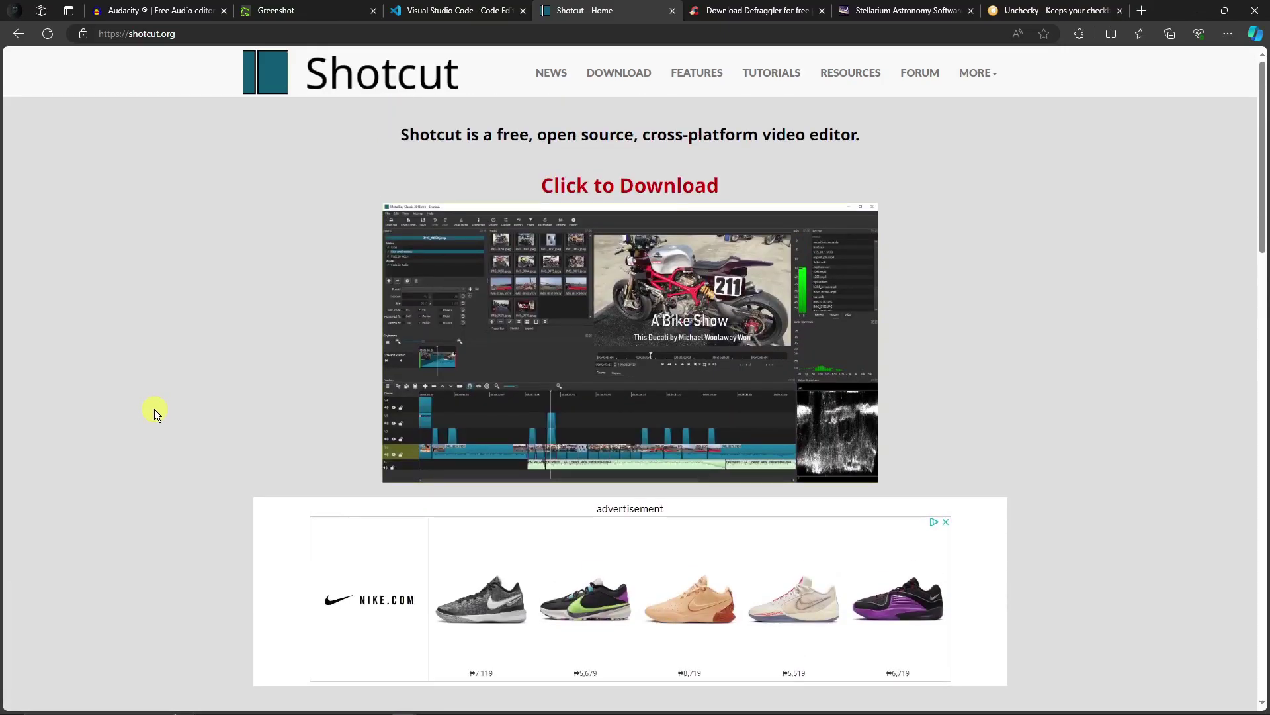
scroll(153, 409, "down", 9)
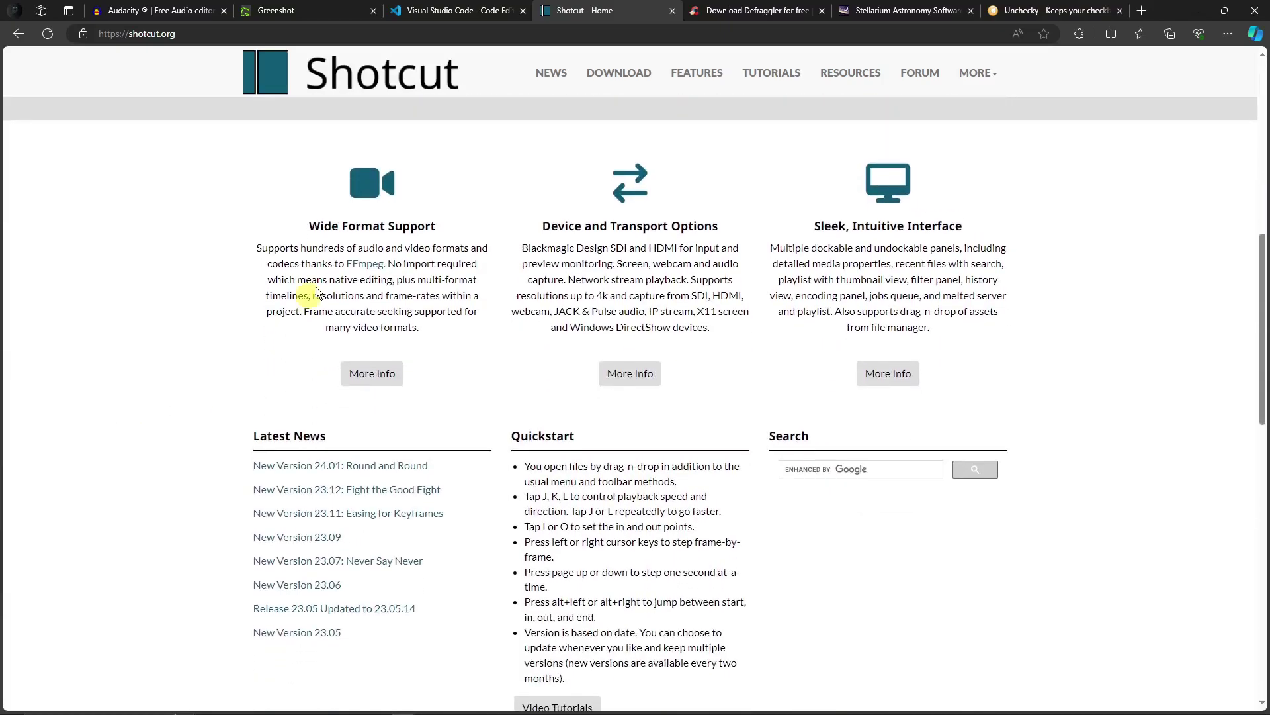
left_click_drag(308, 226, 438, 227)
left_click(553, 235)
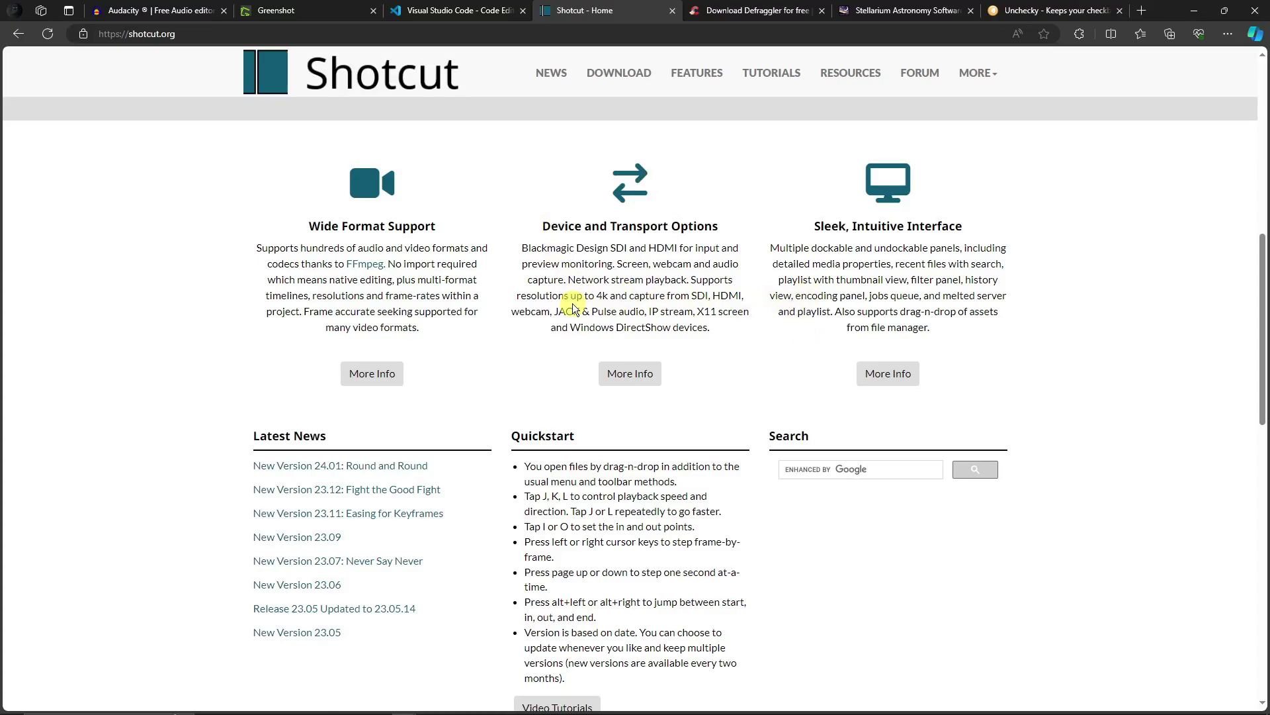
scroll(573, 308, "down", 1)
scroll(567, 312, "up", 2)
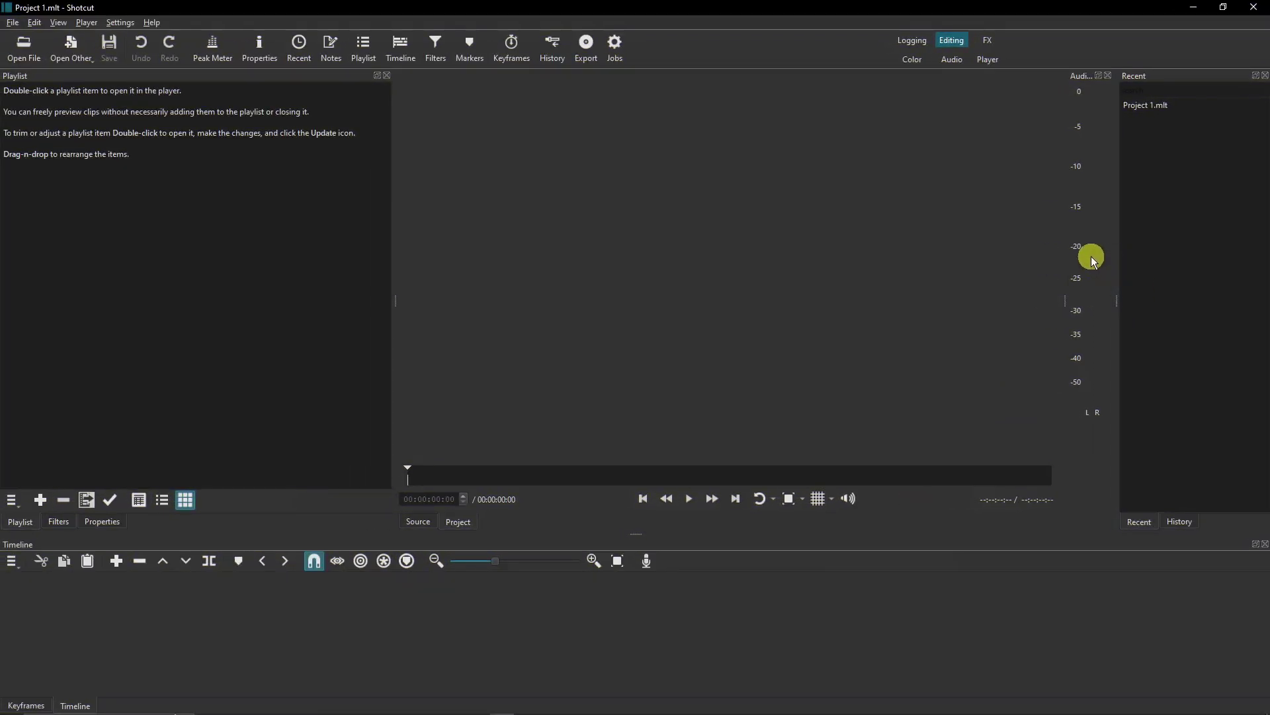
Step: Add a video track and an audio track to Shotcut's timeline
left_click(12, 562)
mouse_move(51, 582)
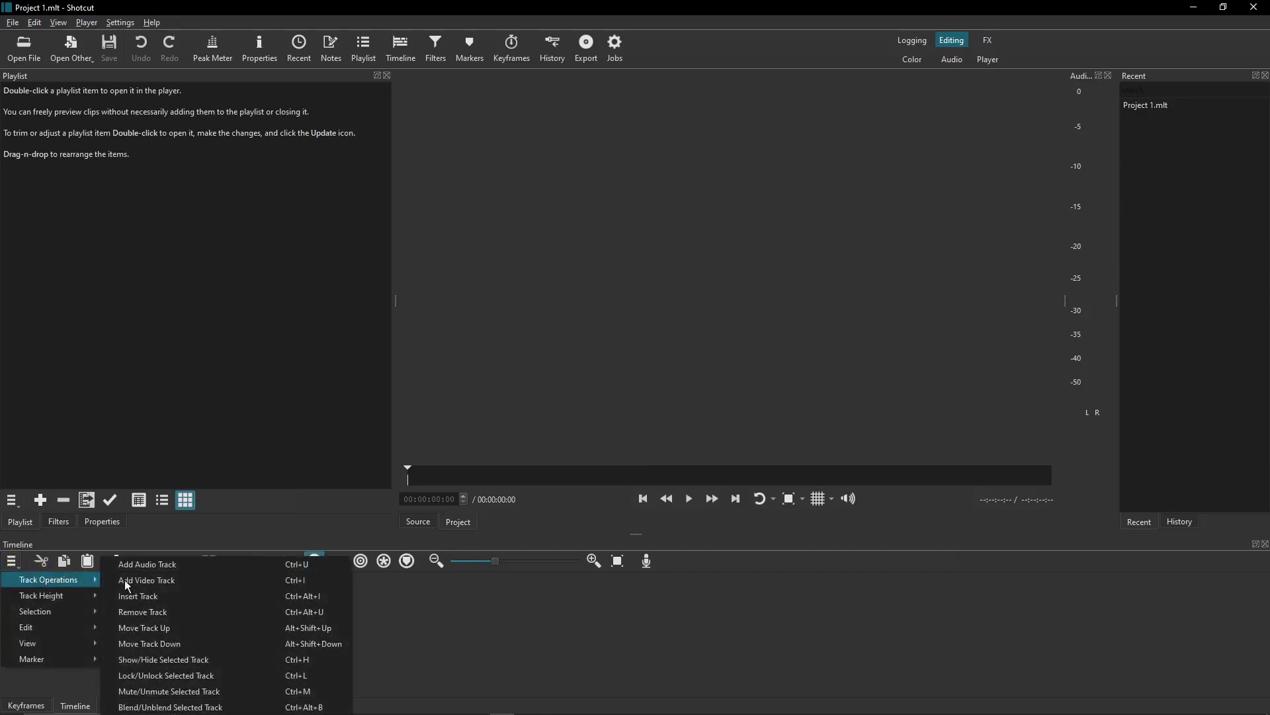
left_click(208, 575)
left_click(12, 562)
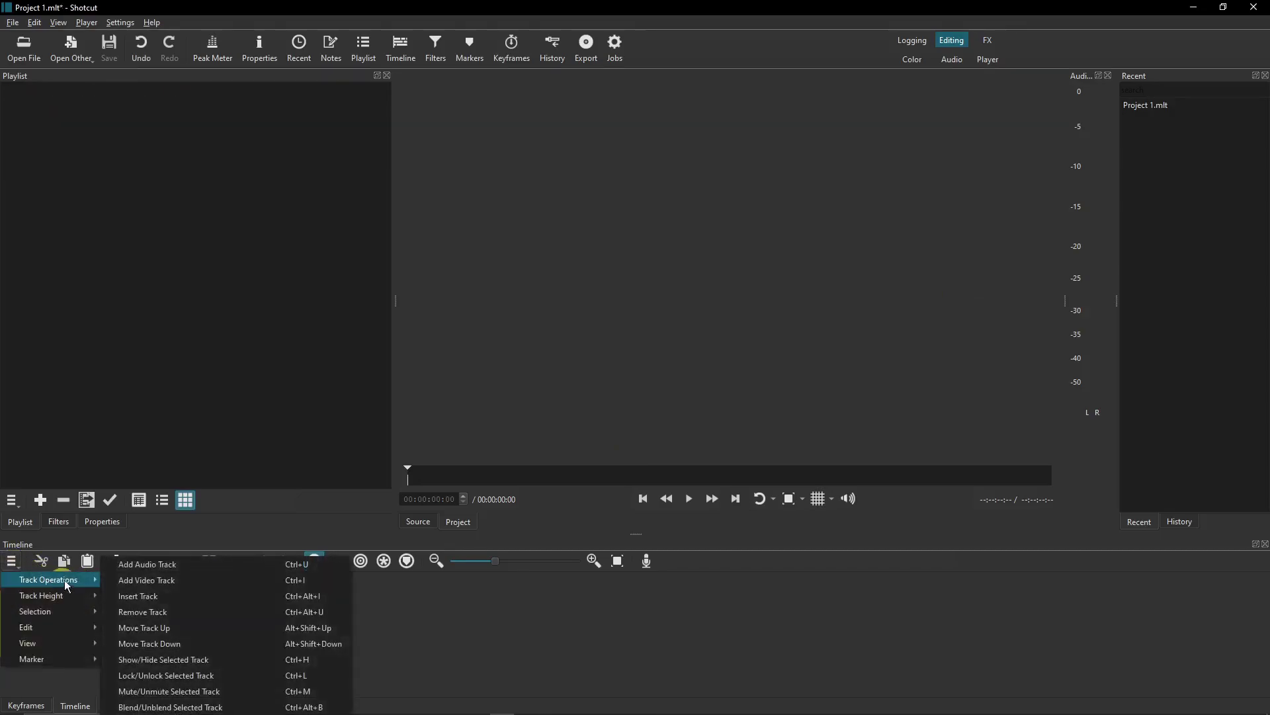
left_click(166, 566)
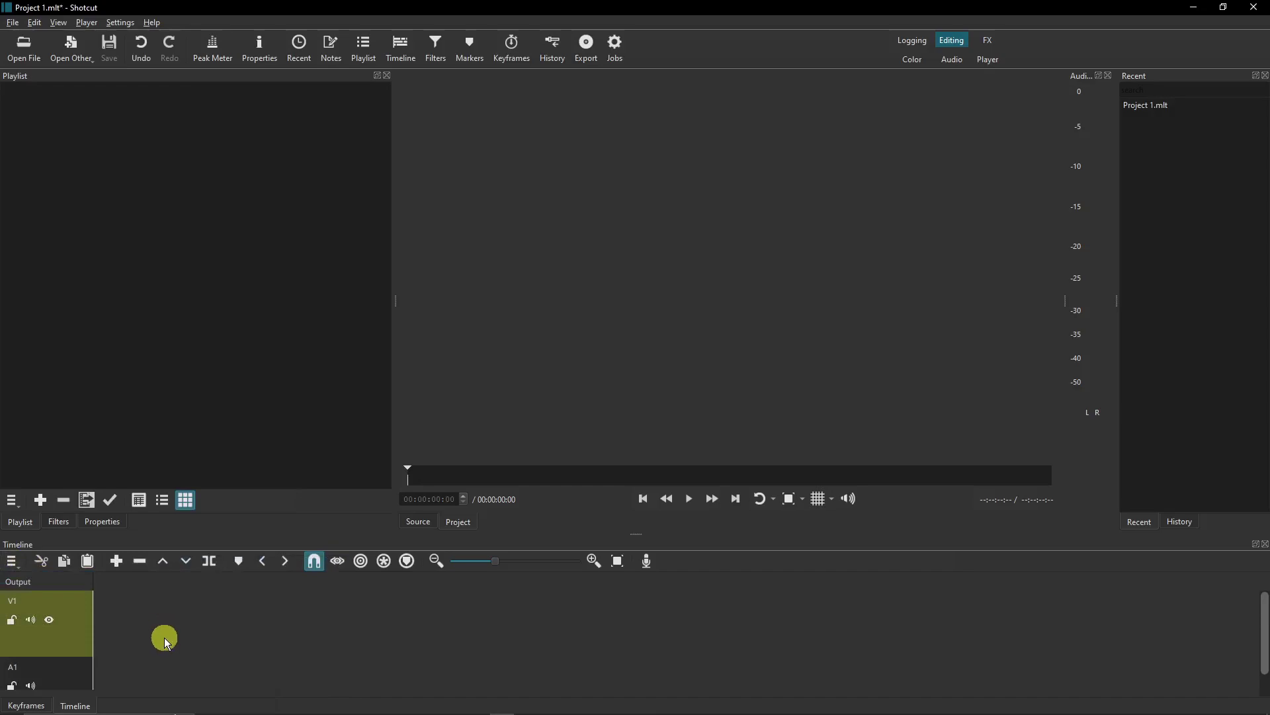
Step: Zoom the timeline out, make the timeline panel taller, and select track A1
left_click(440, 565)
left_click_drag(640, 537, 652, 434)
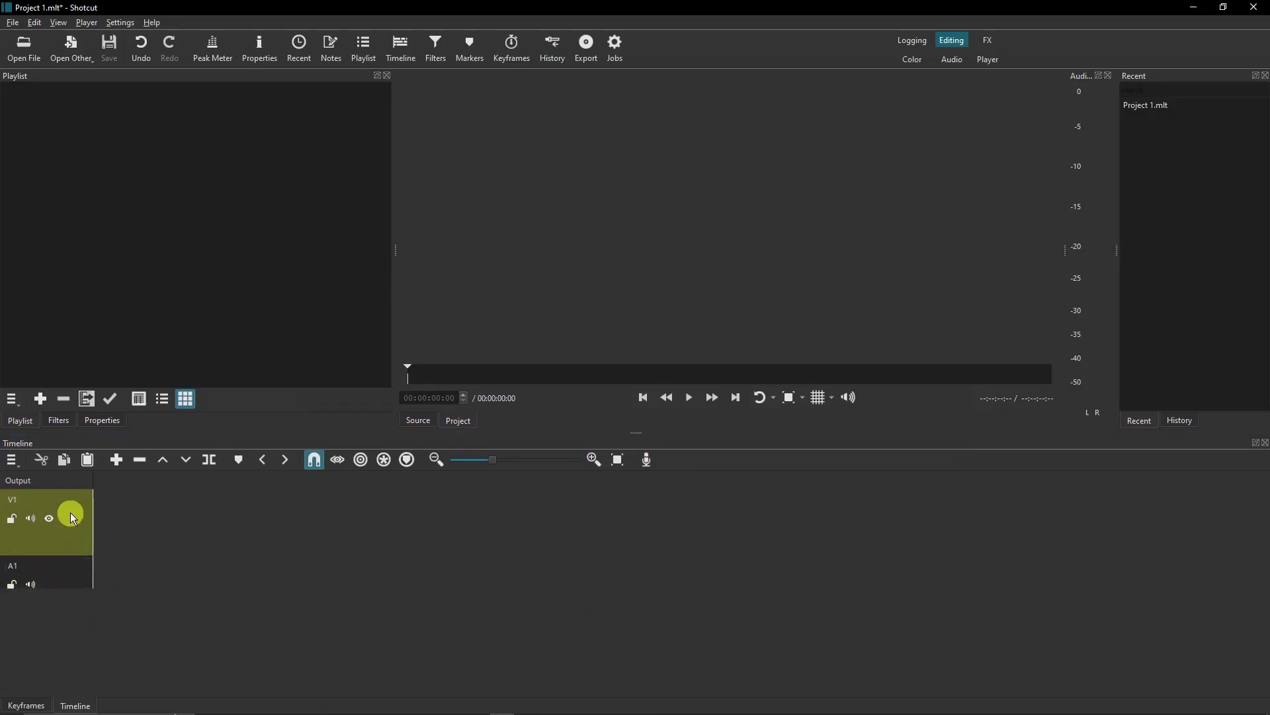
left_click(79, 581)
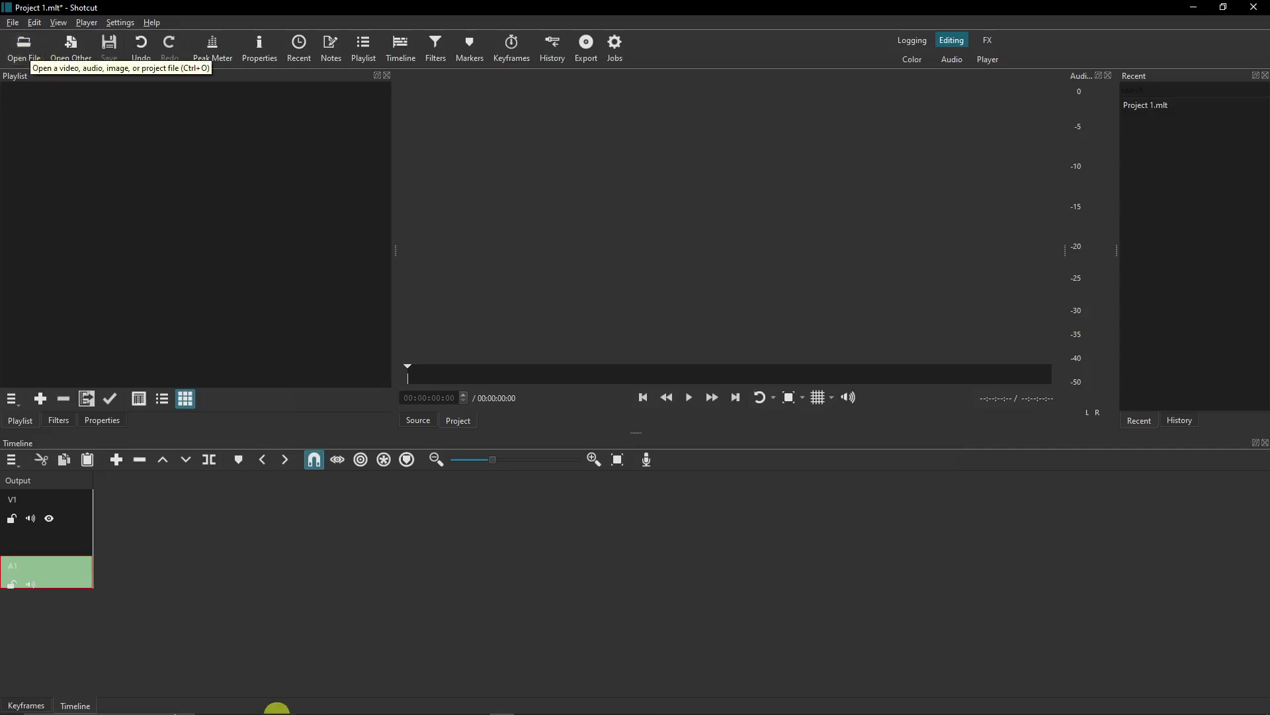
Step: Load the production_id_5125964 video from Downloads into Shotcut's player via File Explorer
left_click(208, 704)
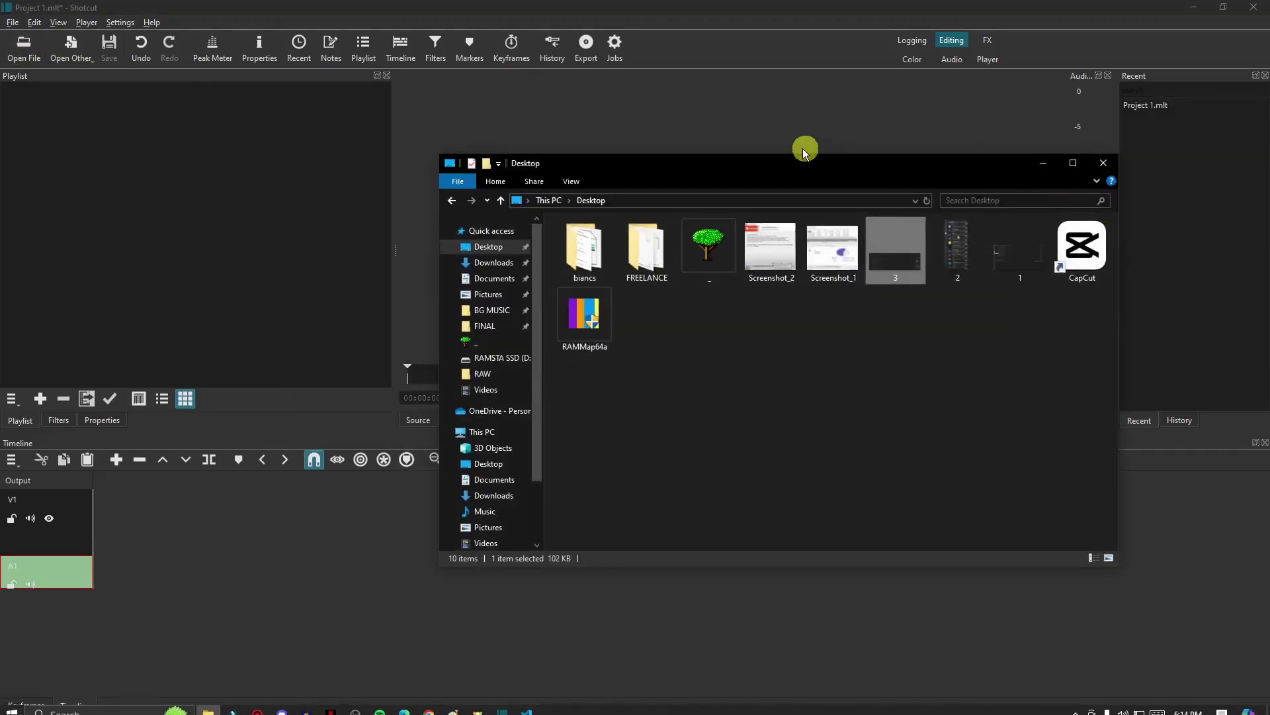
left_click_drag(806, 147, 1017, 180)
left_click(716, 274)
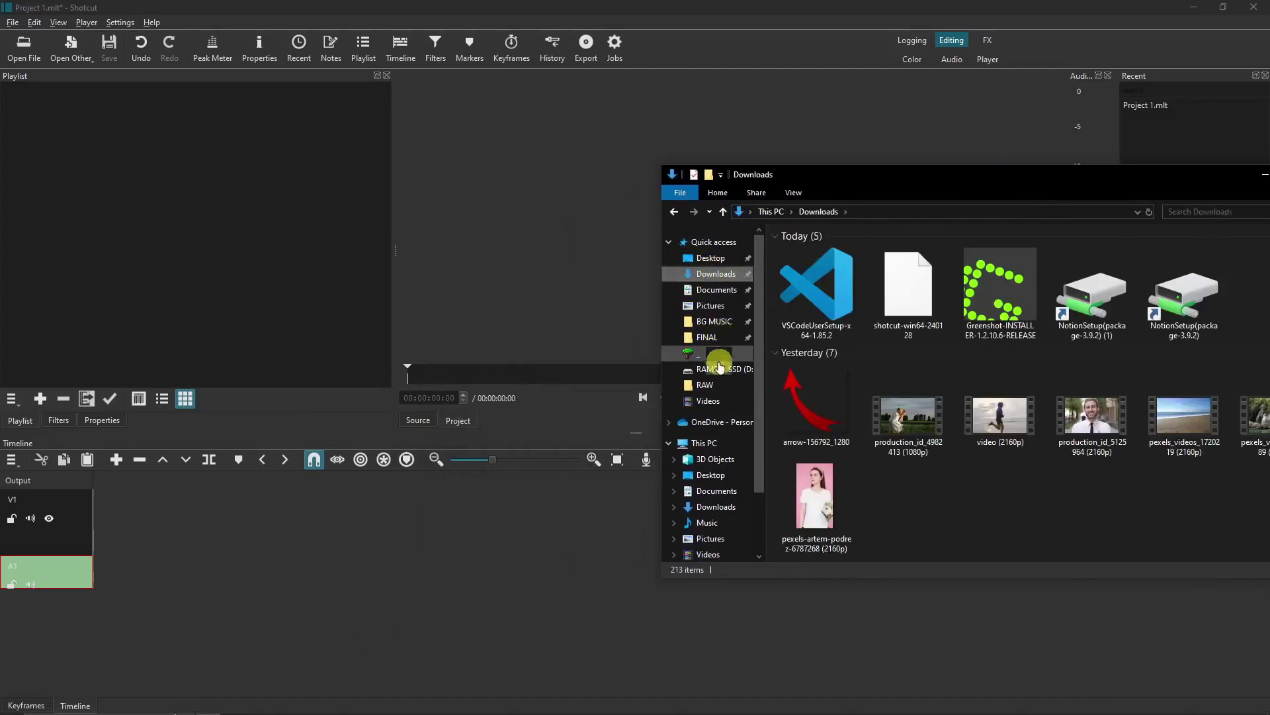
left_click(706, 385)
left_click(716, 273)
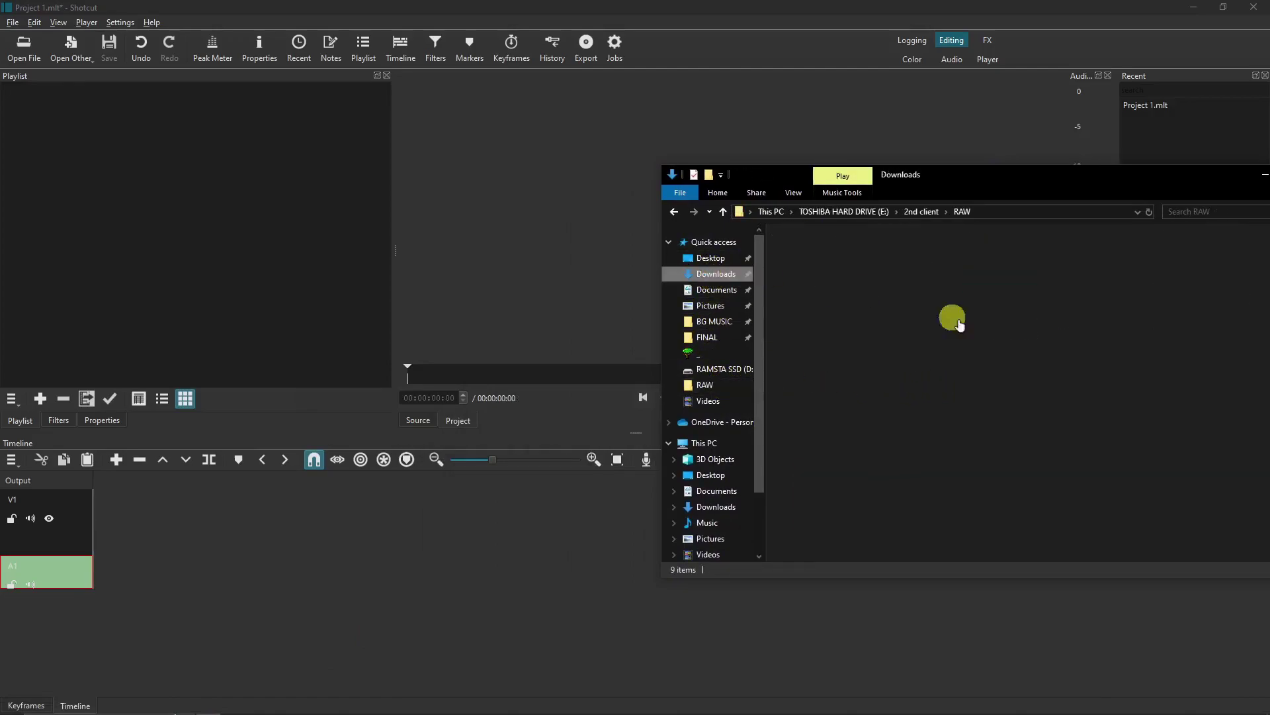
left_click_drag(1086, 456, 510, 301)
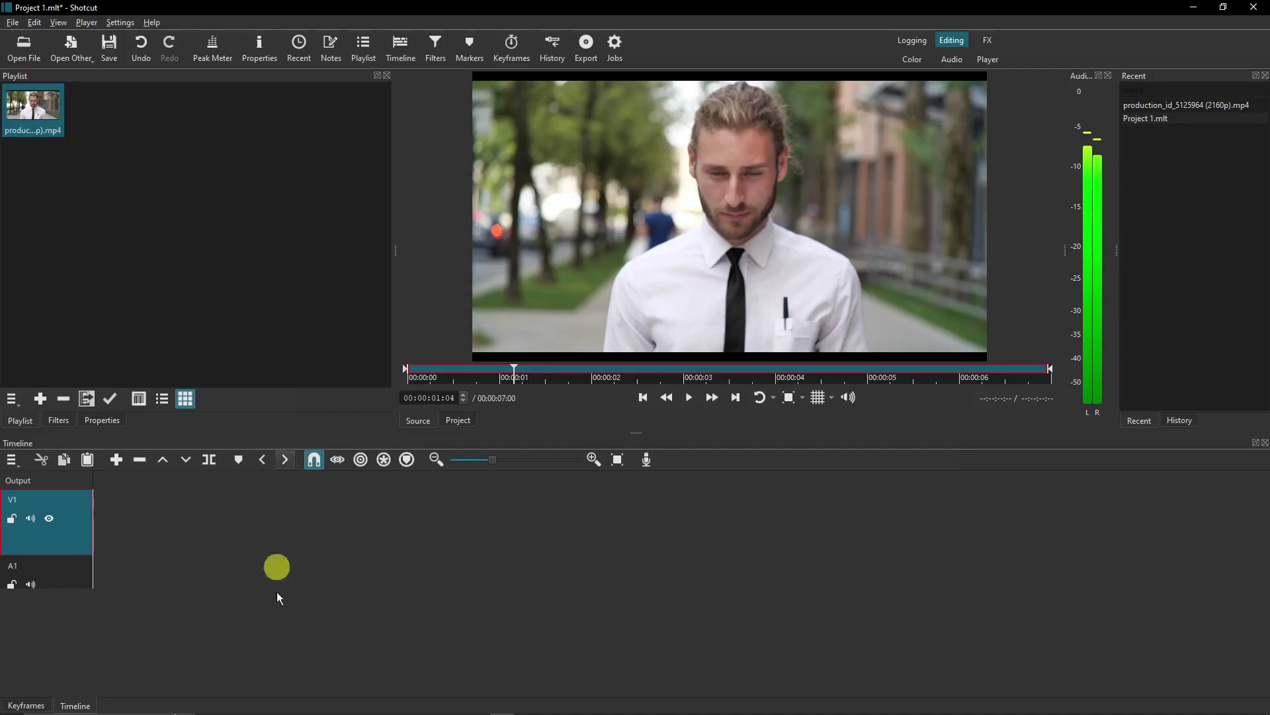
Step: Add remove bg audio from the RAW folder to the Shotcut playlist, then minimize Explorer
left_click(216, 707)
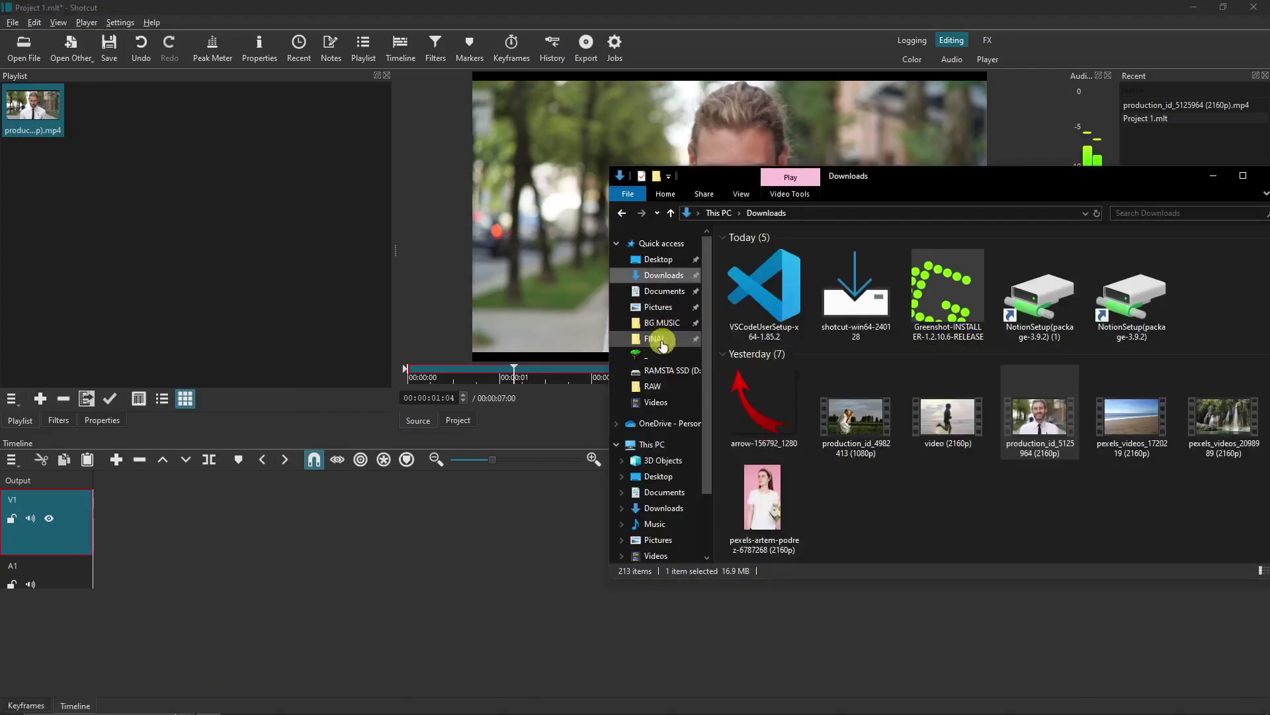
left_click(652, 385)
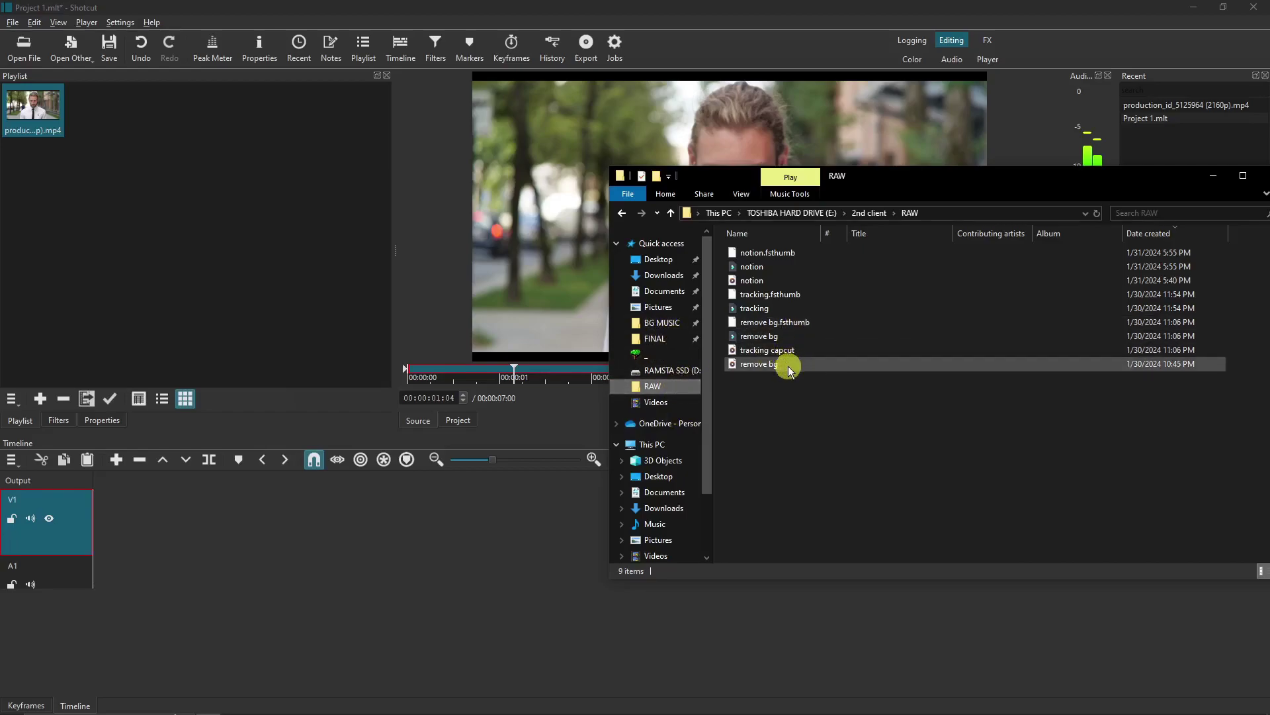
key("ctrl+a")
left_click(759, 364)
left_click_drag(759, 364, 247, 232)
left_click(1213, 175)
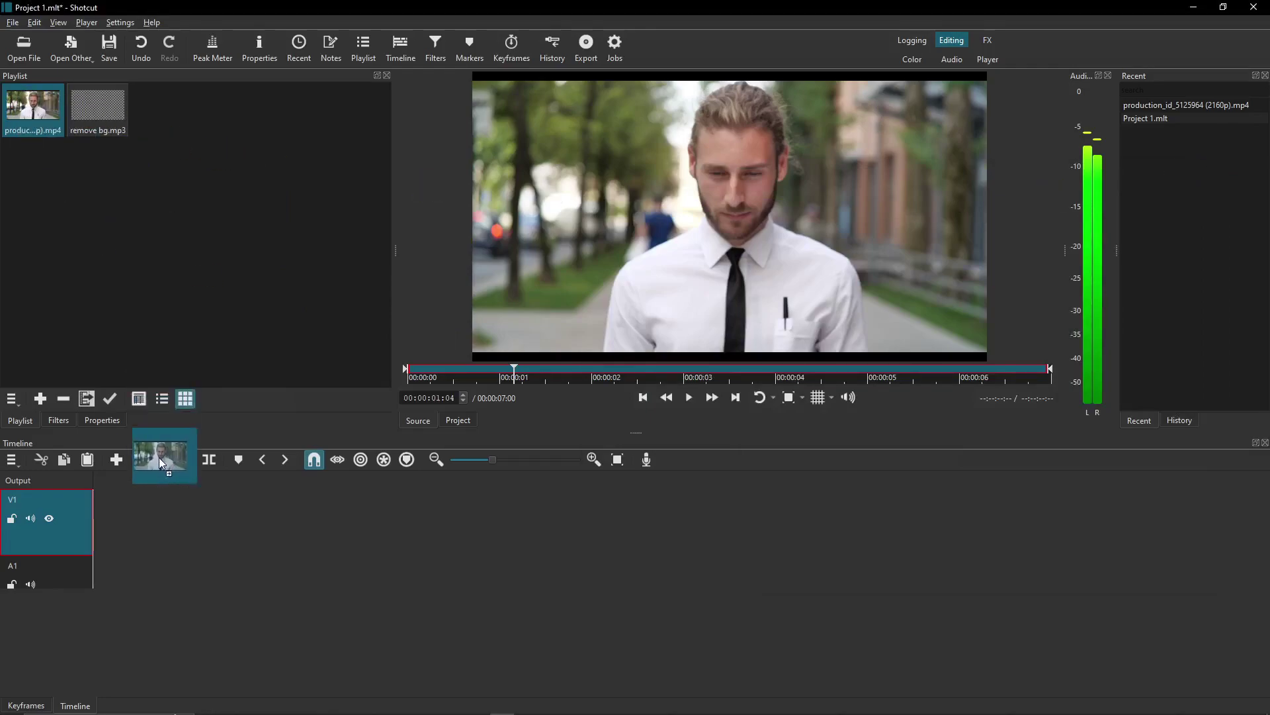
Step: Place the production video on V1 and remove bg.mp3 on the A1 track
left_click_drag(159, 457, 153, 215)
left_click_drag(110, 127, 106, 523)
left_click(79, 559)
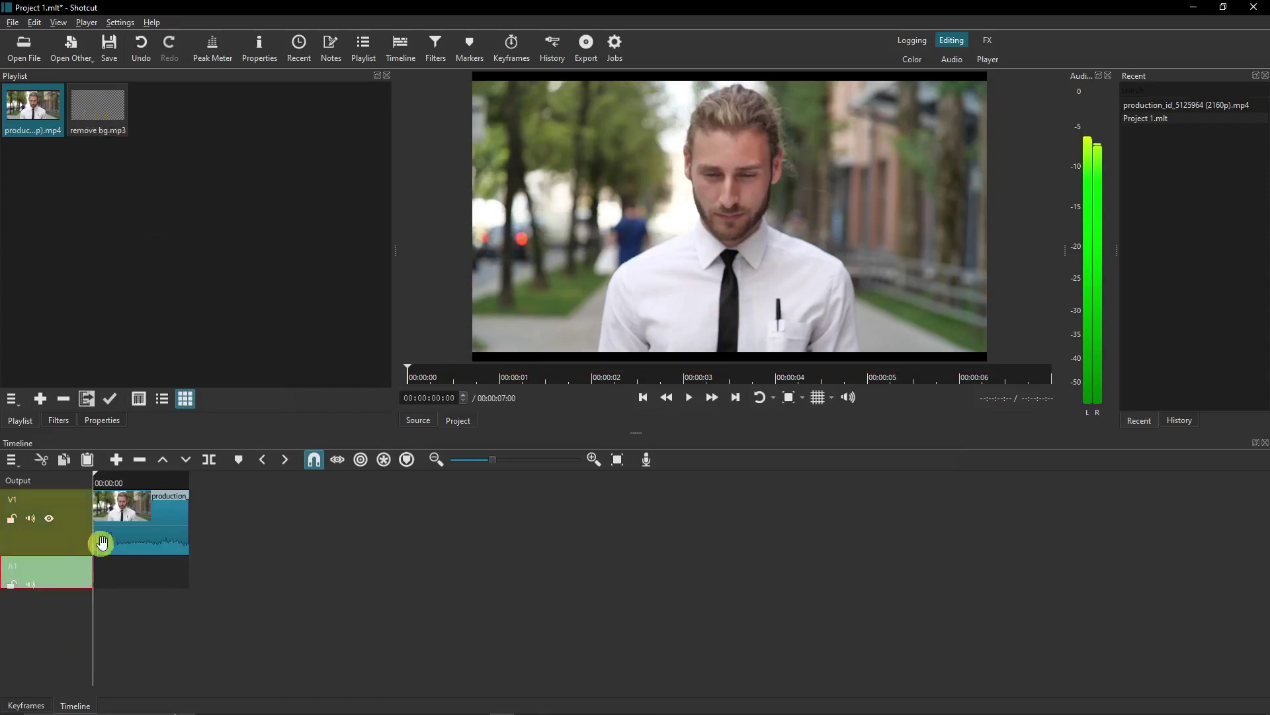
left_click_drag(80, 126, 102, 570)
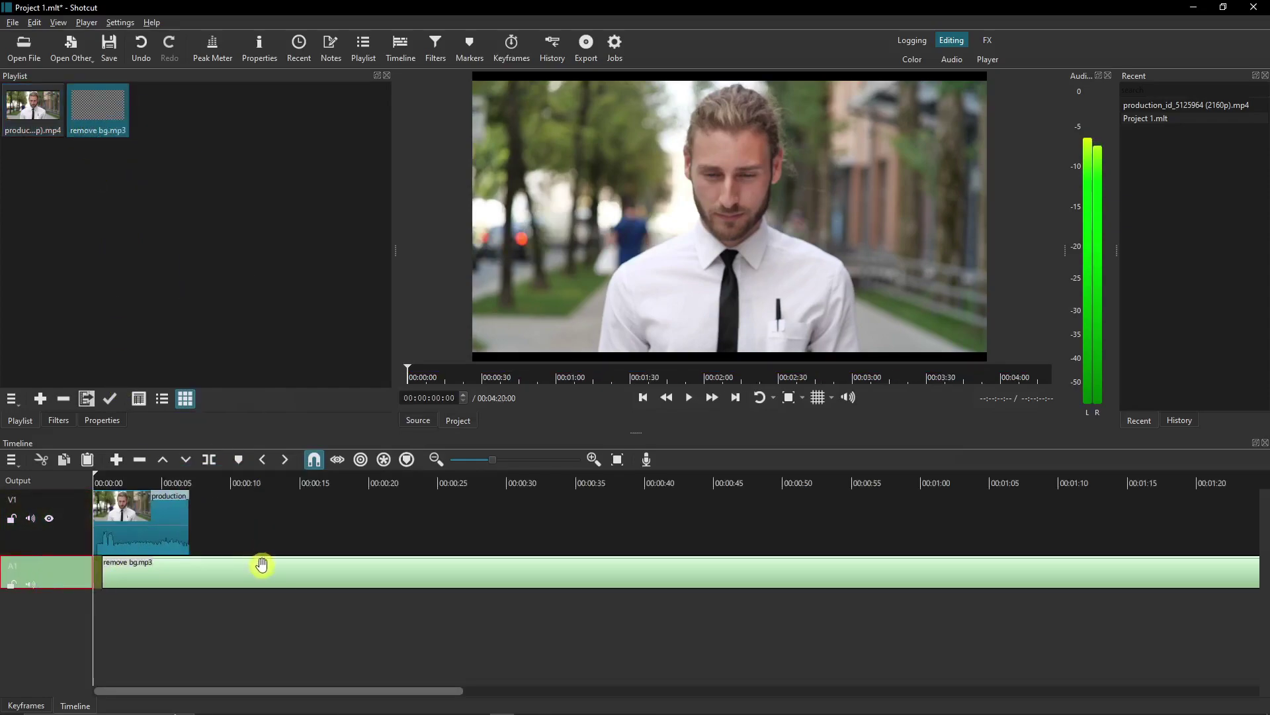
left_click(221, 573)
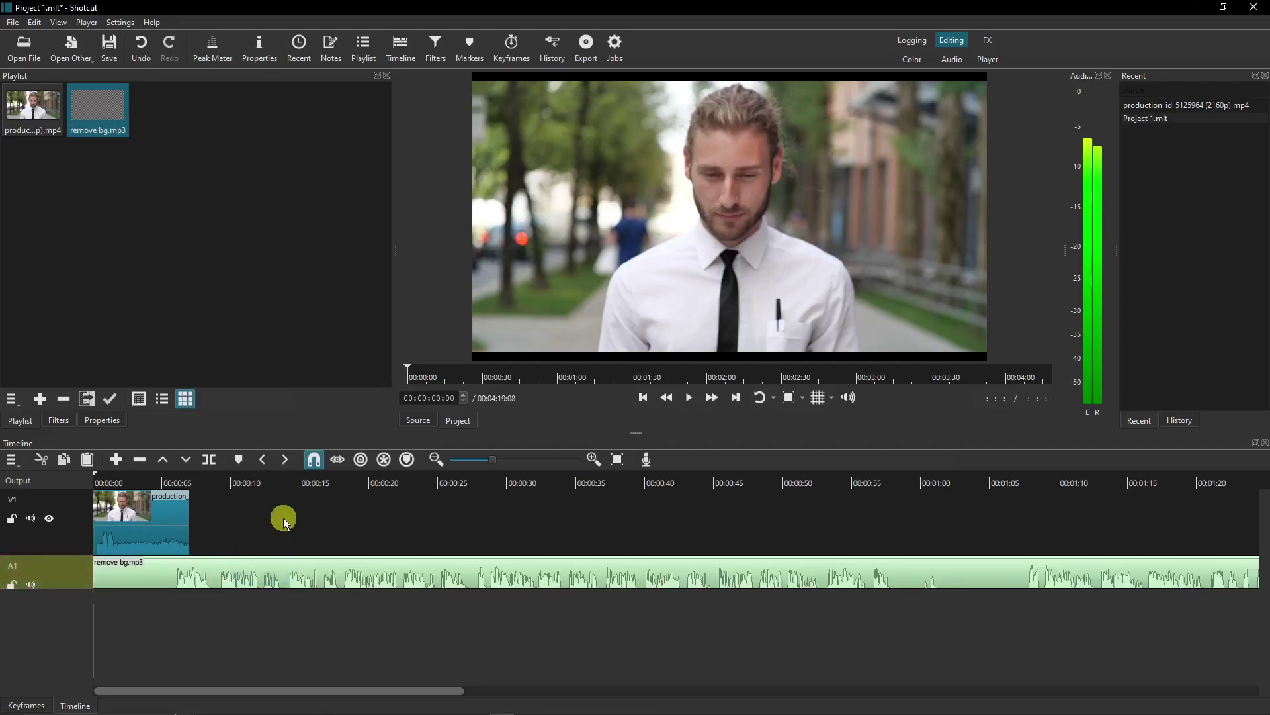
Step: Trim remove bg.mp3 to the first clip's length and add a second video copy after a gap
left_click(174, 520)
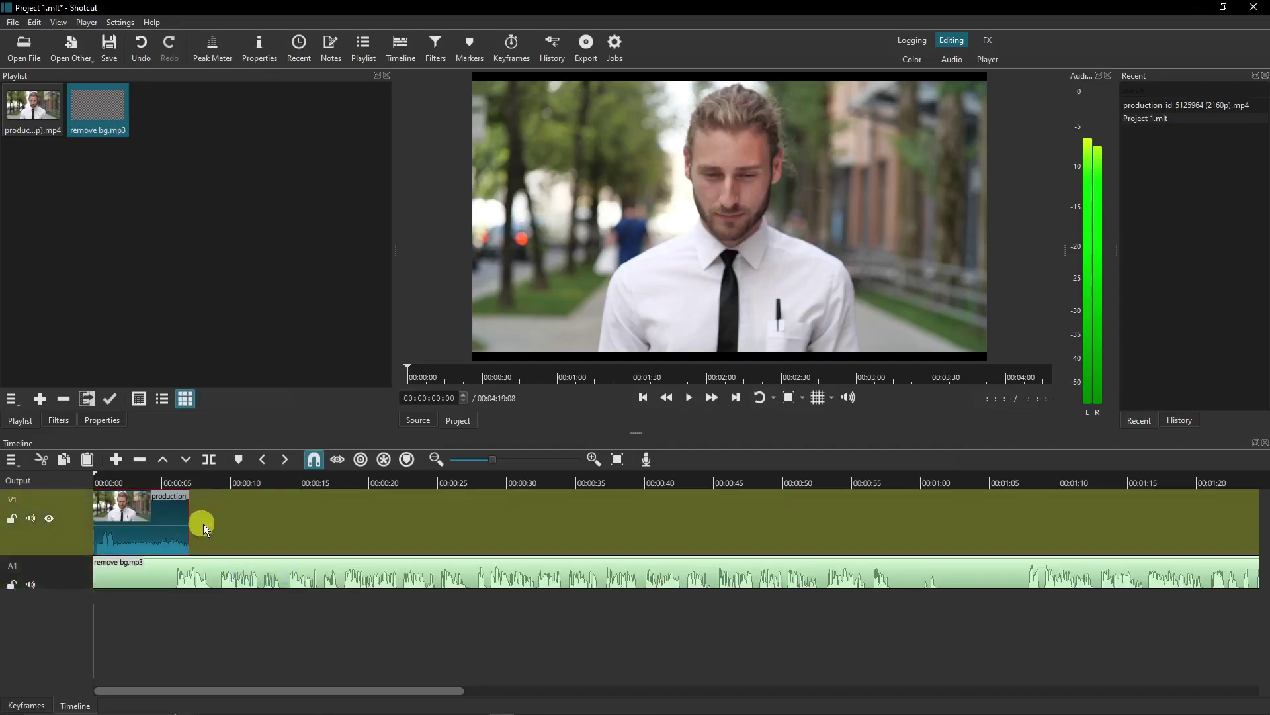
left_click(308, 577)
left_click_drag(425, 688, 1254, 689)
left_click_drag(1168, 576, 178, 577)
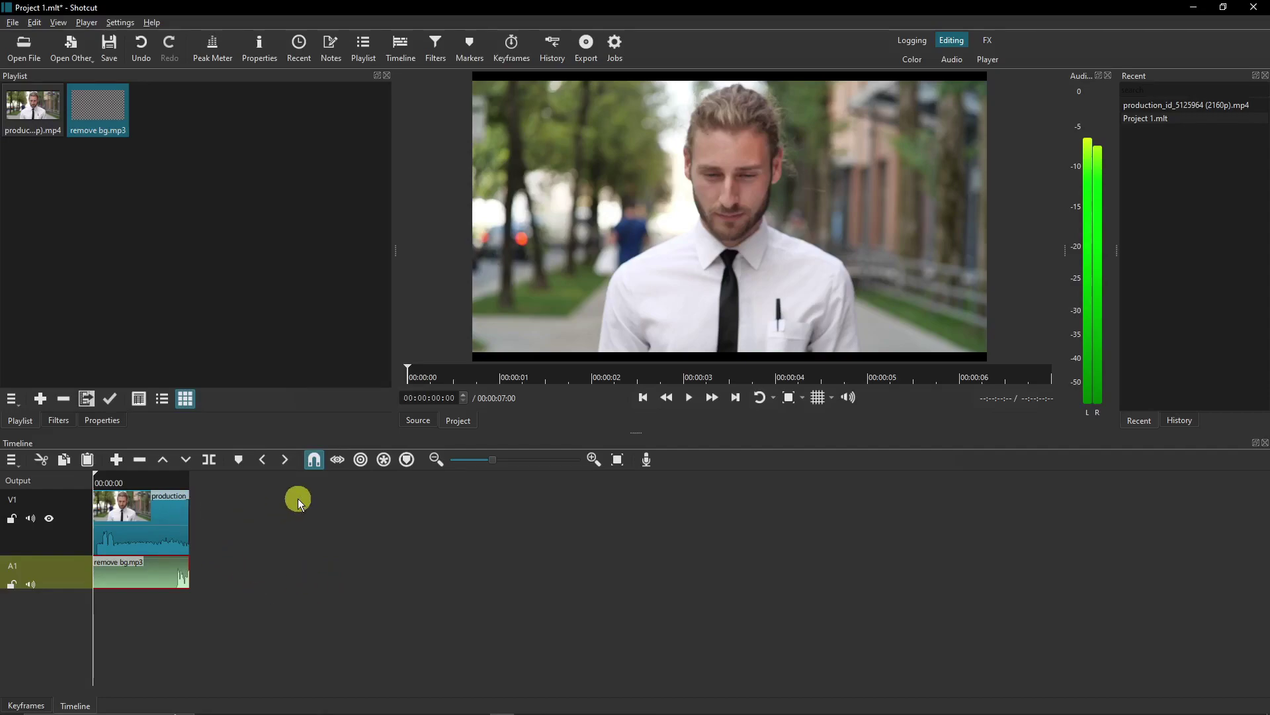
left_click_drag(36, 106, 241, 523)
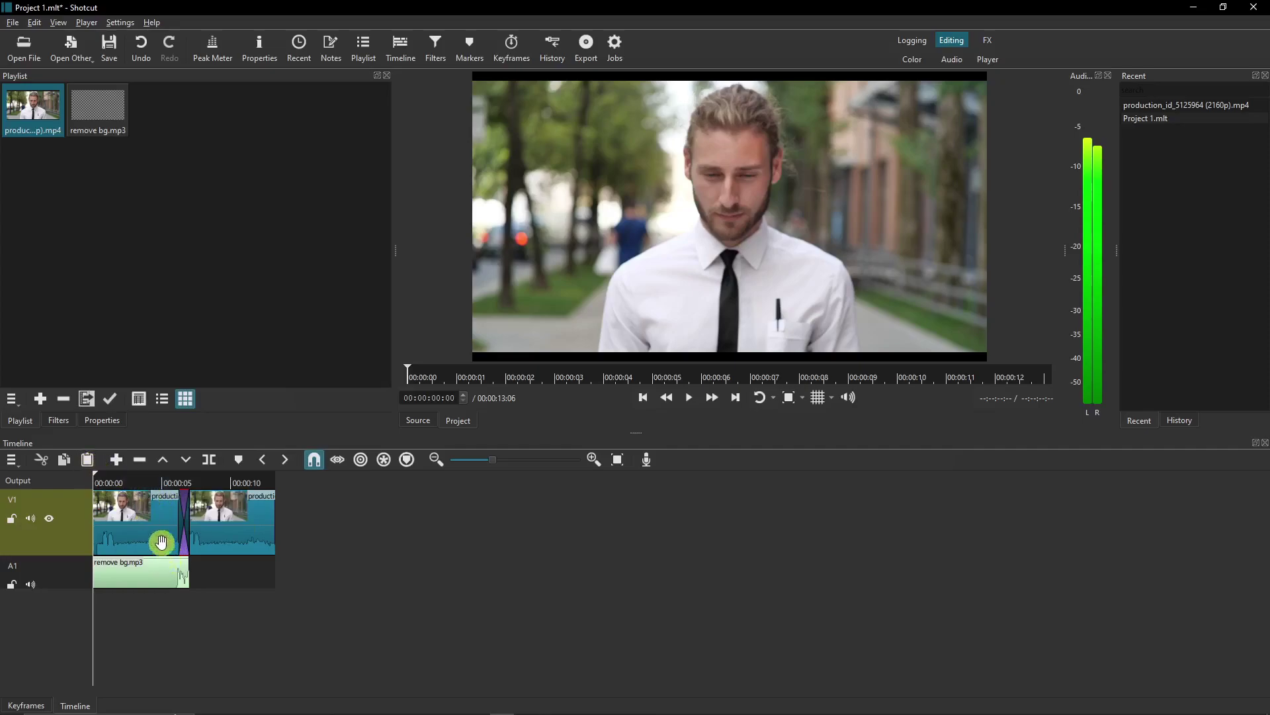
Step: Undo a stray clip move, mute the V1 and A1 tracks, and play back the crossfade
mouse_move(181, 546)
left_mouse_down()
mouse_move(184, 525)
mouse_move(176, 541)
left_mouse_up()
key("ctrl+z")
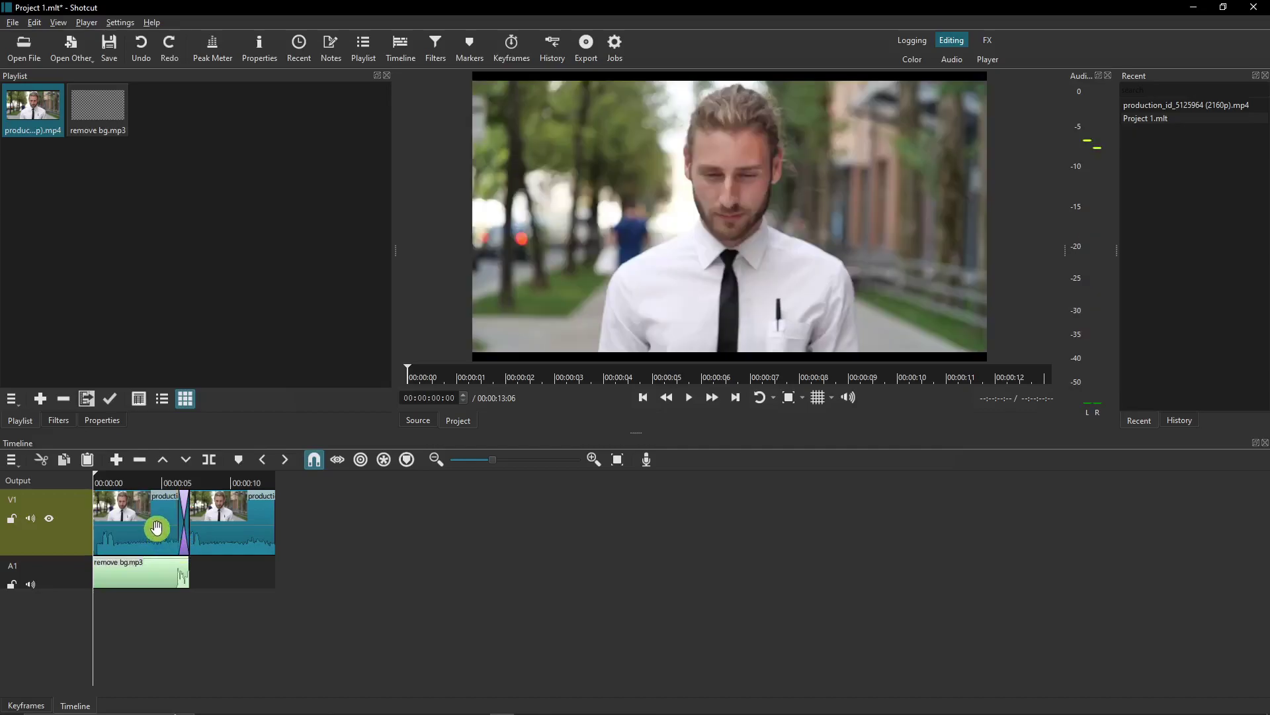
left_click(31, 519)
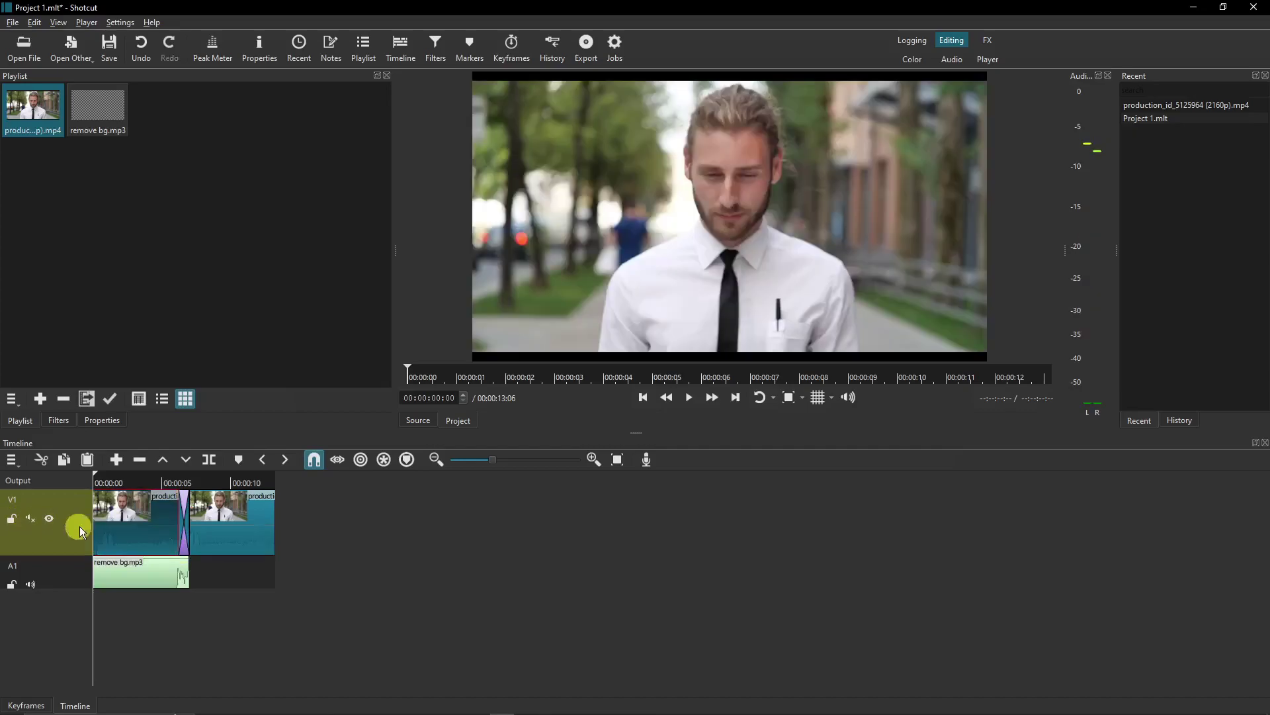
left_click(235, 525)
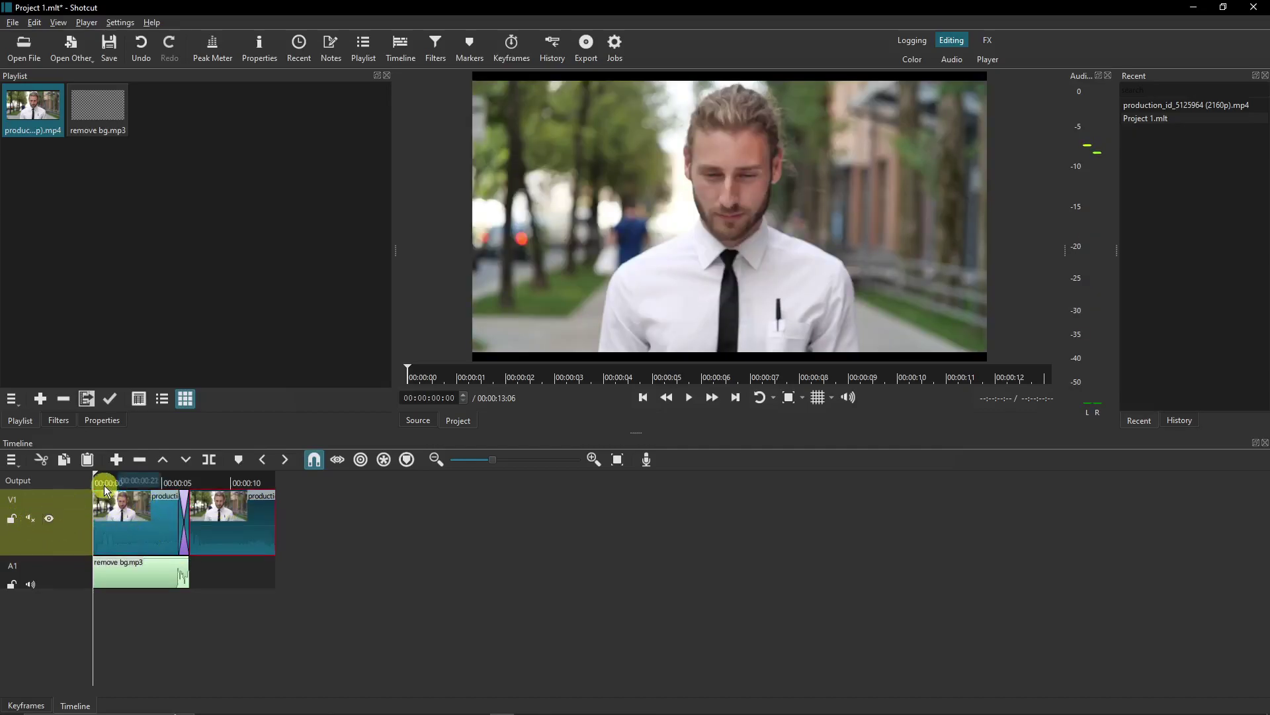
left_click(146, 580)
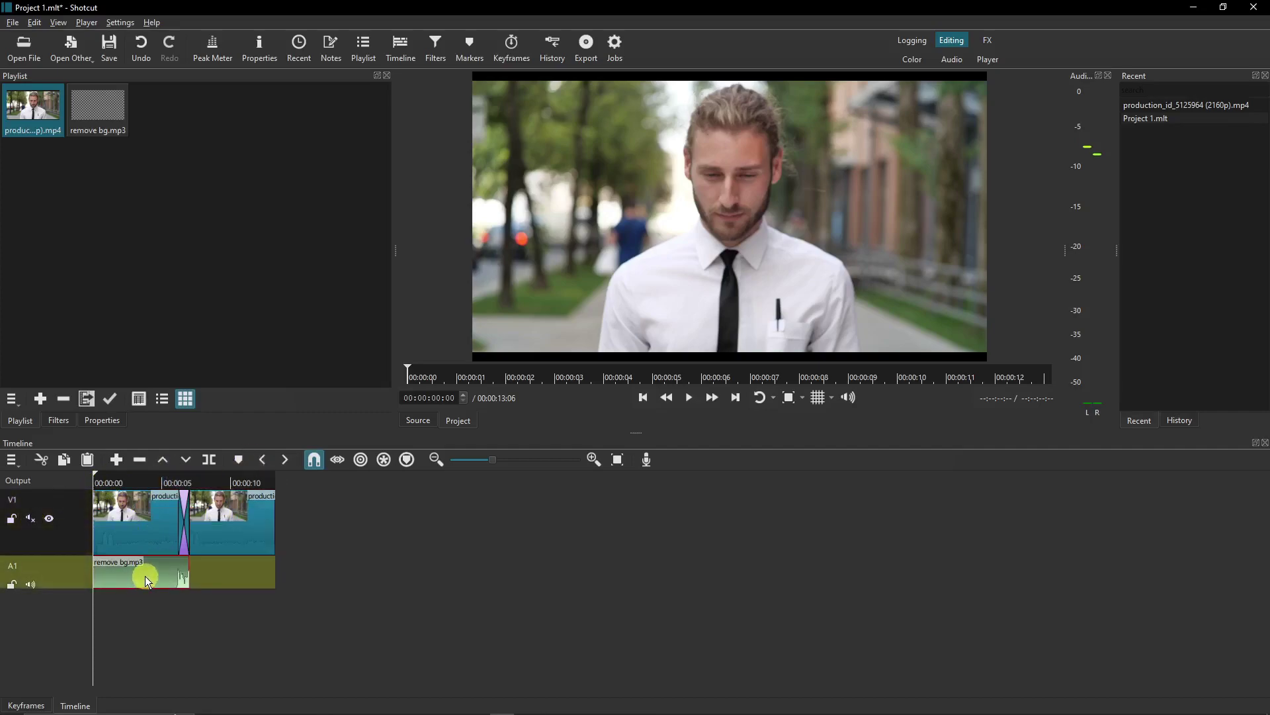
left_click(31, 583)
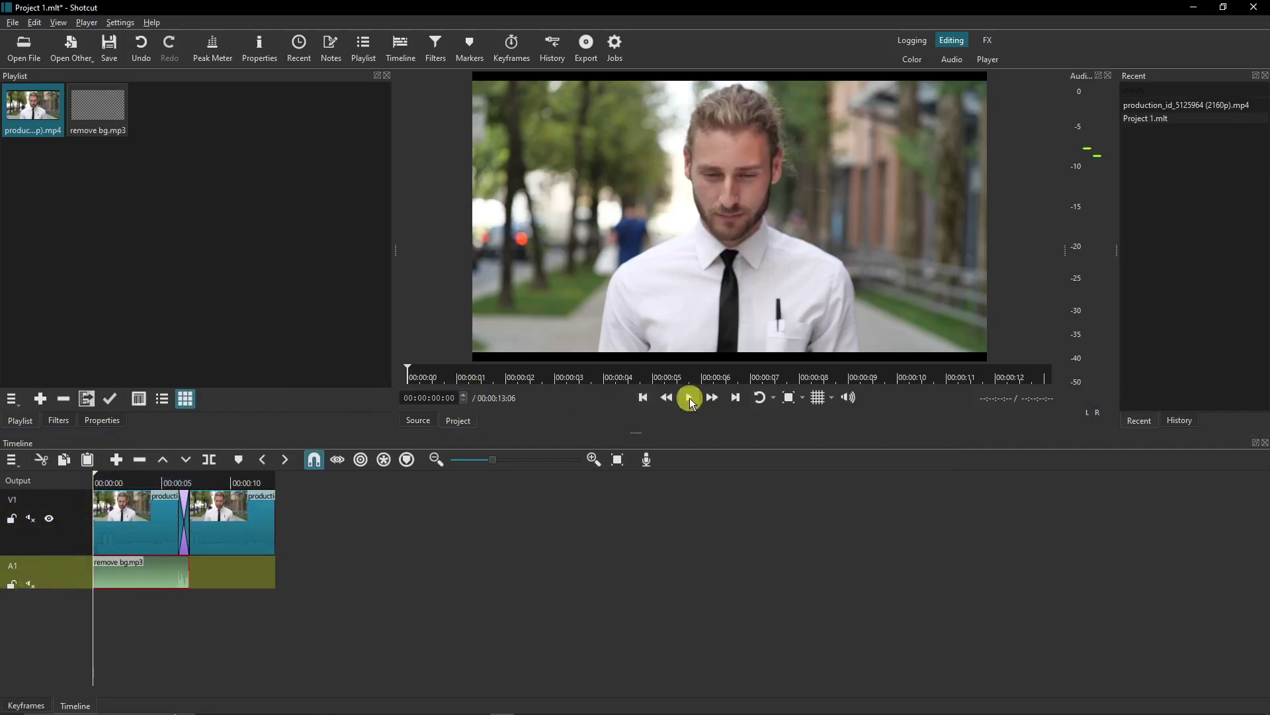
left_click(689, 399)
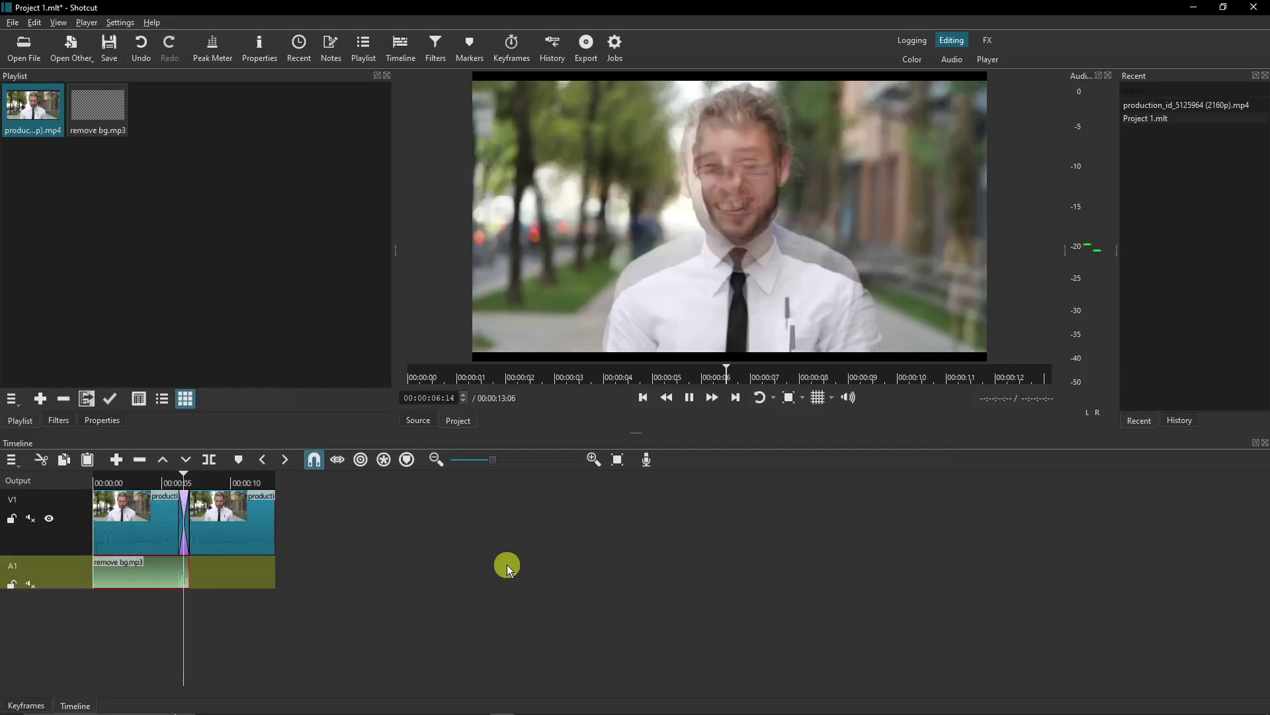
key("space")
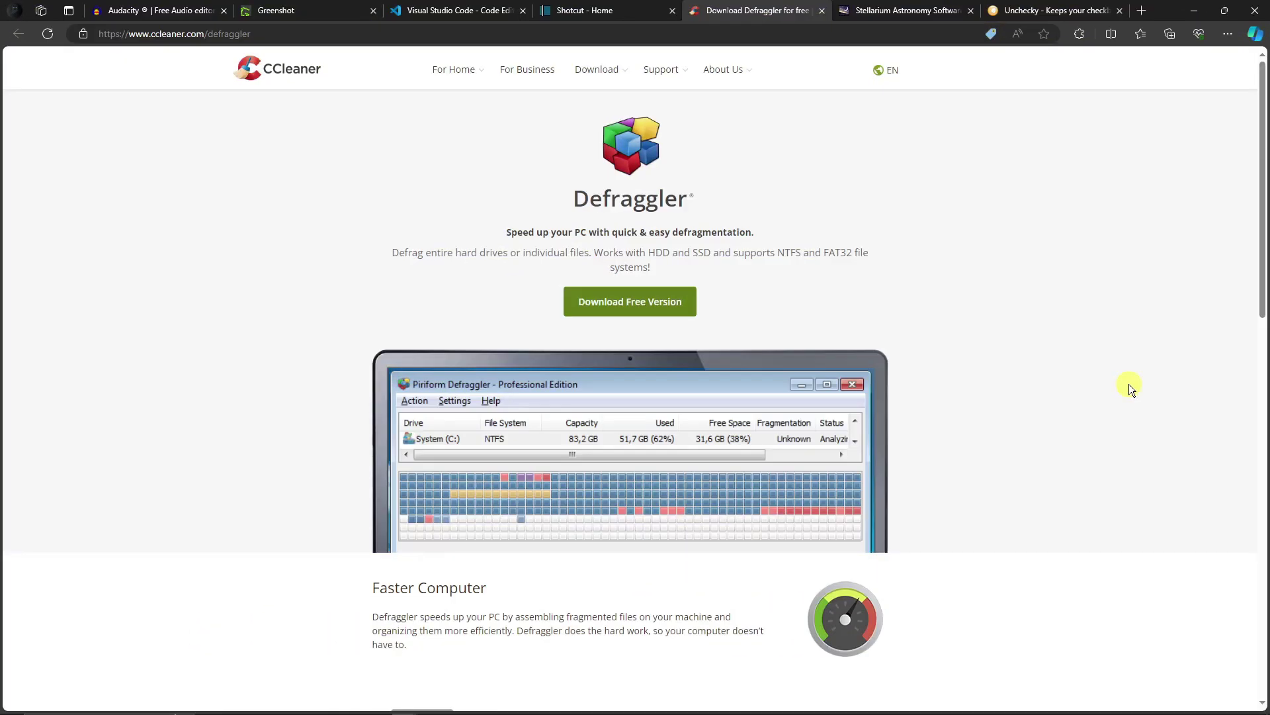
Step: Scroll the Defraggler page past Faster Computer, Safe and Secure and Defrag free space to Full customization
scroll(1129, 384, "down", 5)
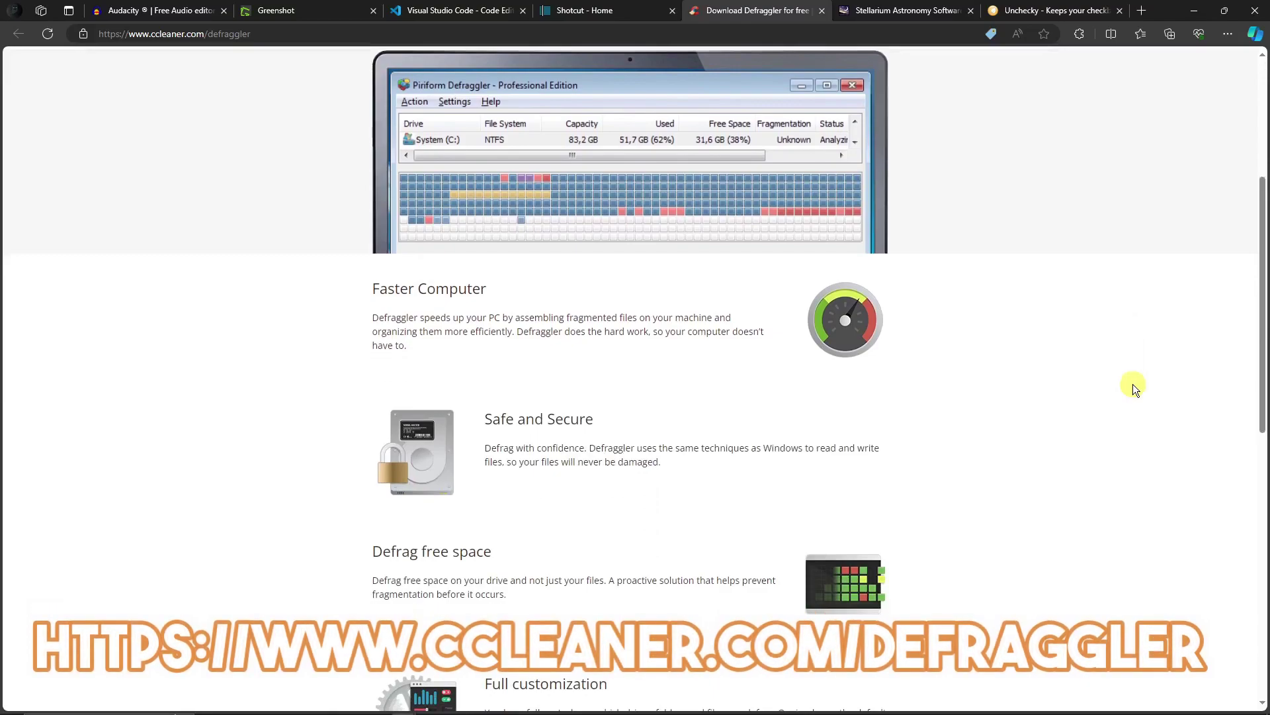
scroll(1133, 387, "down", 2)
scroll(1133, 387, "up", 7)
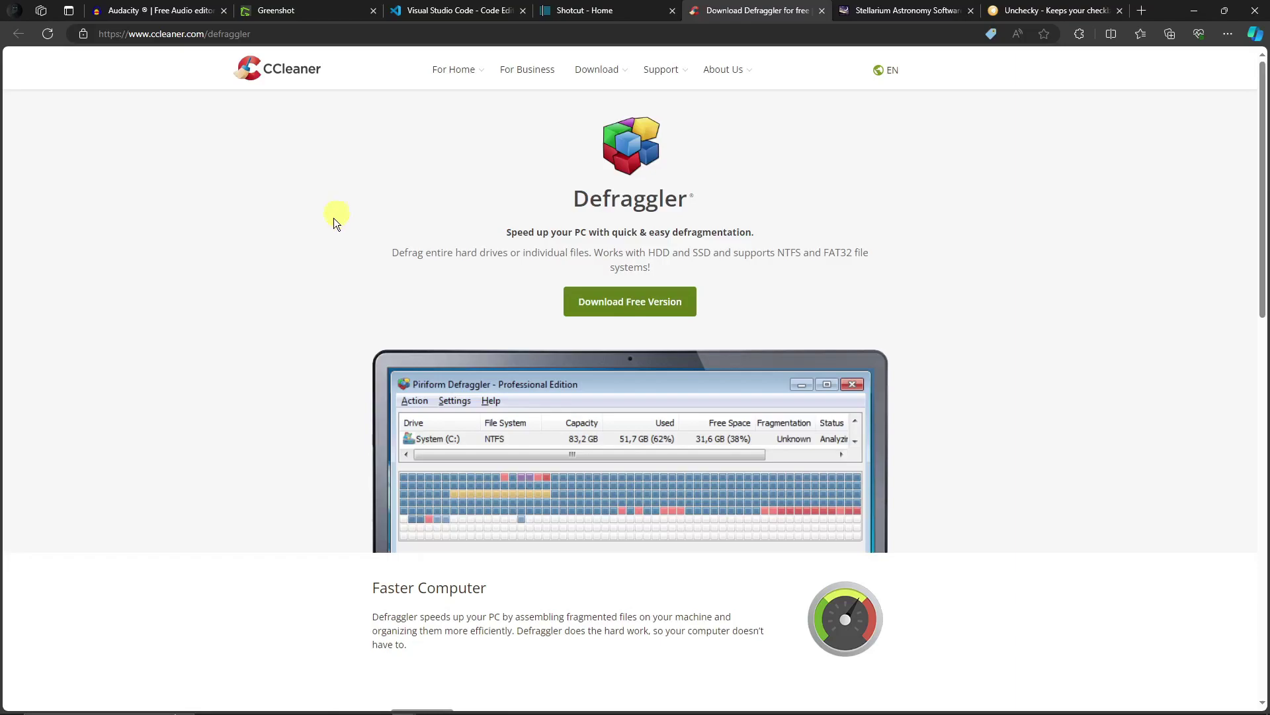
scroll(324, 304, "down", 3)
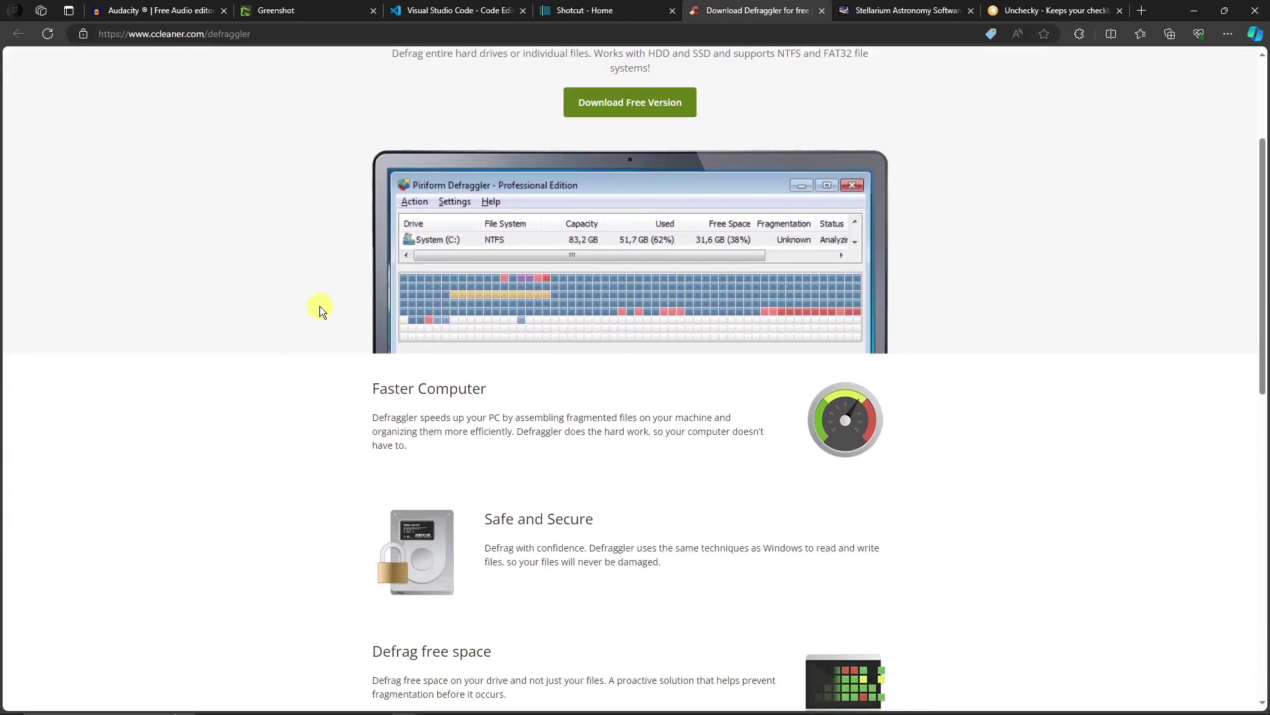
scroll(316, 308, "down", 2)
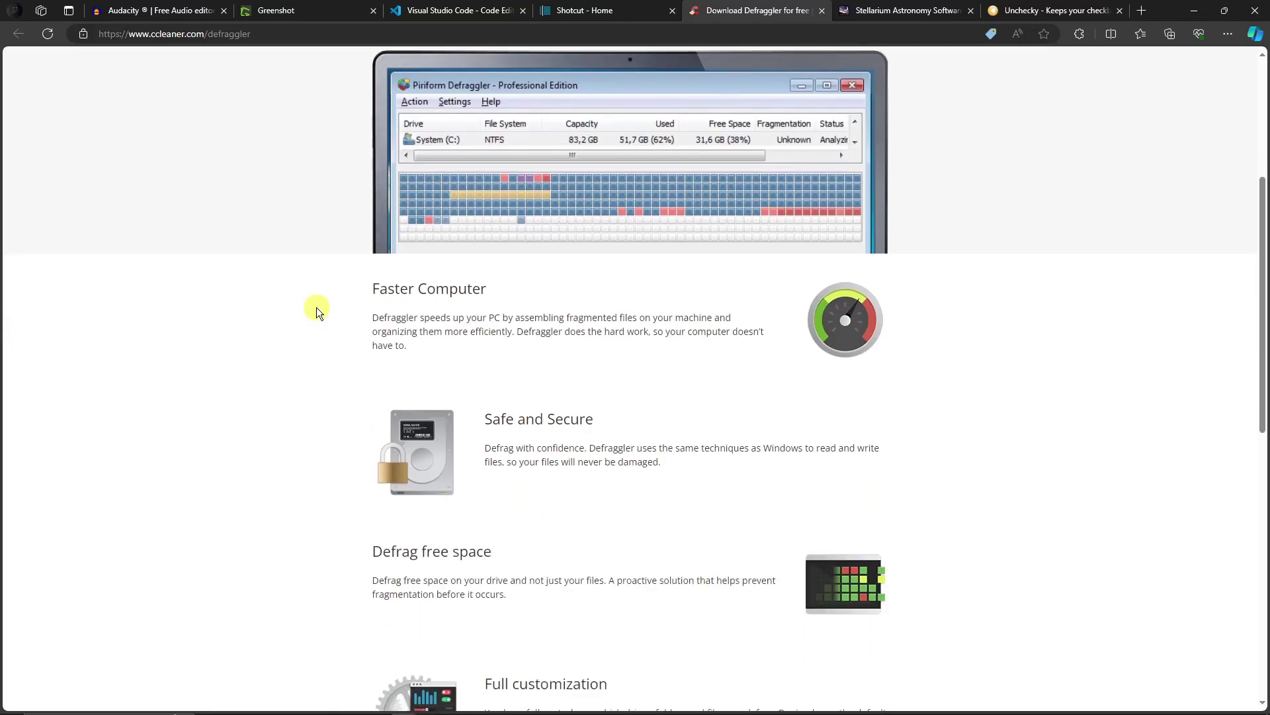
scroll(317, 307, "down", 2)
scroll(316, 307, "down", 2)
scroll(316, 307, "up", 4)
scroll(317, 307, "down", 2)
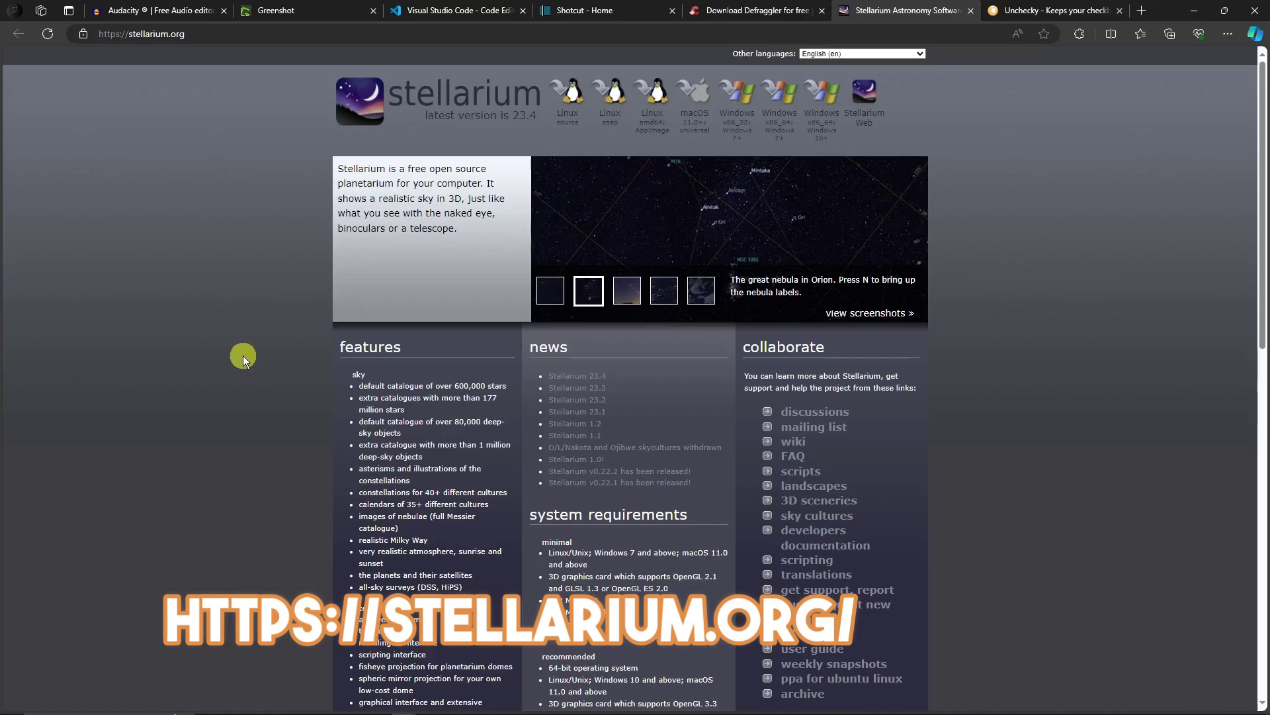
Step: Browse down and back up the stellarium.org homepage
scroll(243, 356, "down", 3)
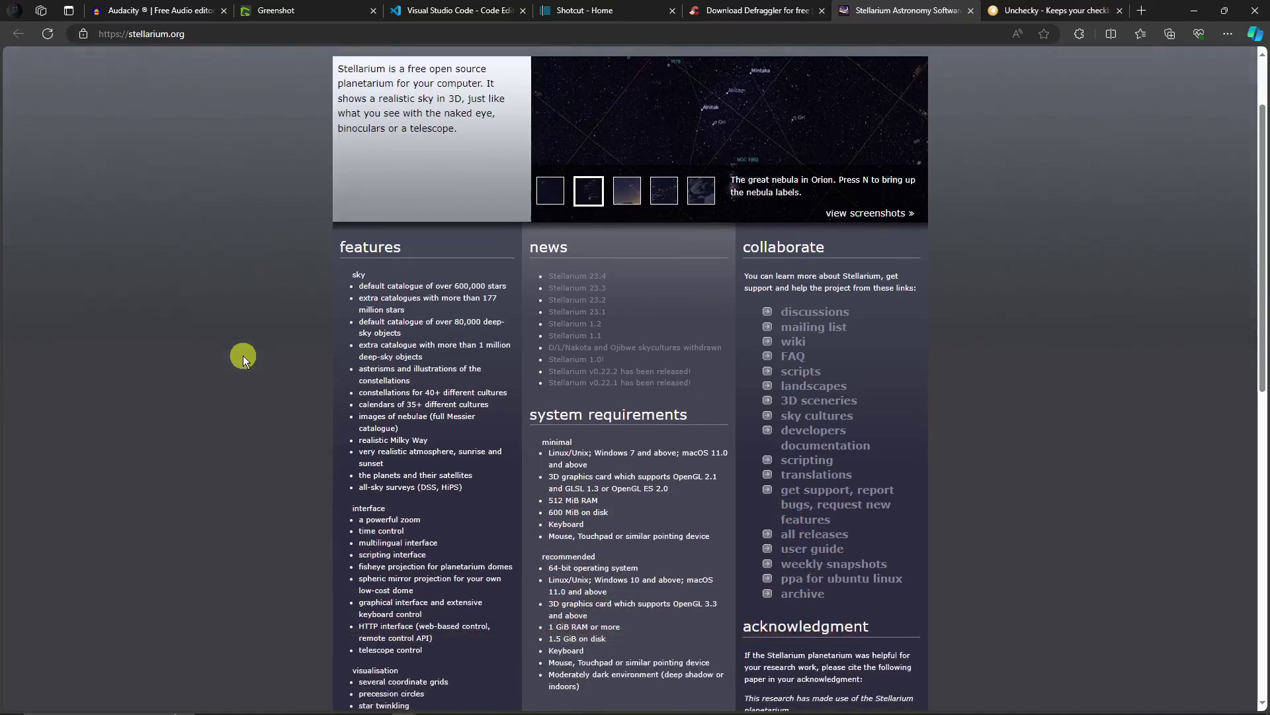
scroll(243, 355, "down", 1)
scroll(243, 355, "up", 5)
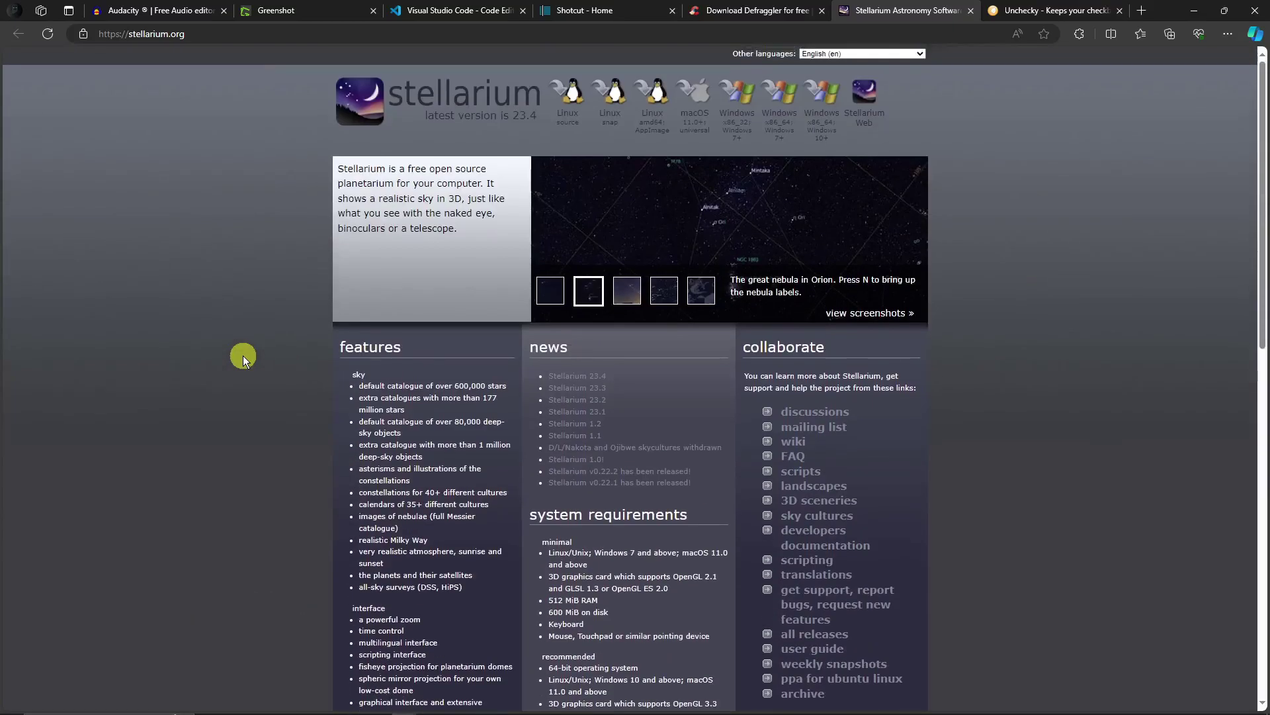
scroll(244, 355, "down", 1)
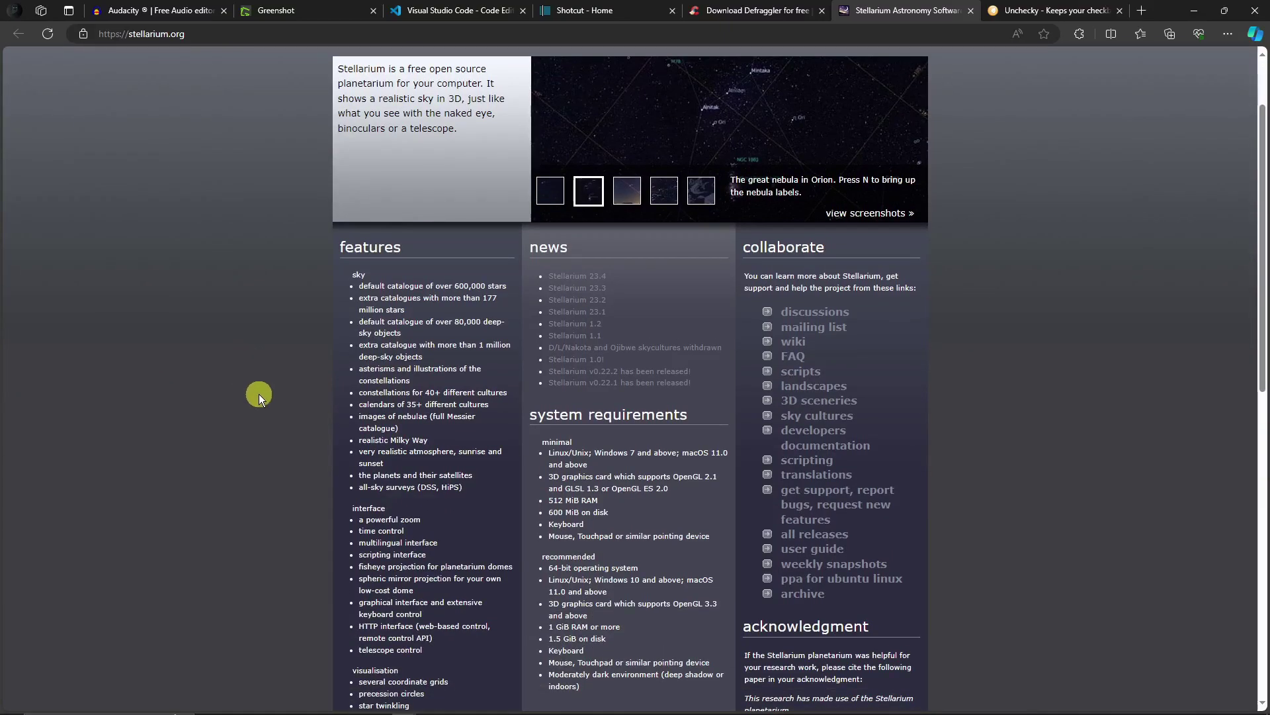
scroll(265, 412, "down", 3)
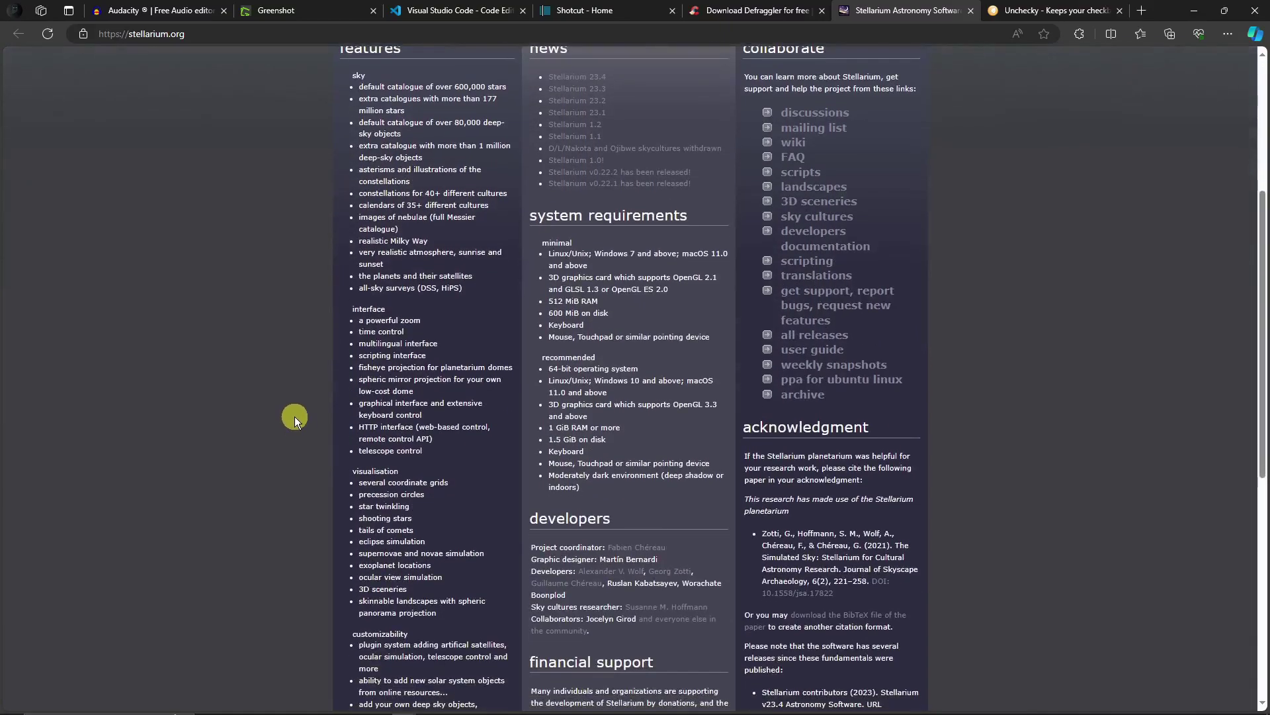
scroll(295, 416, "up", 3)
scroll(338, 336, "up", 1)
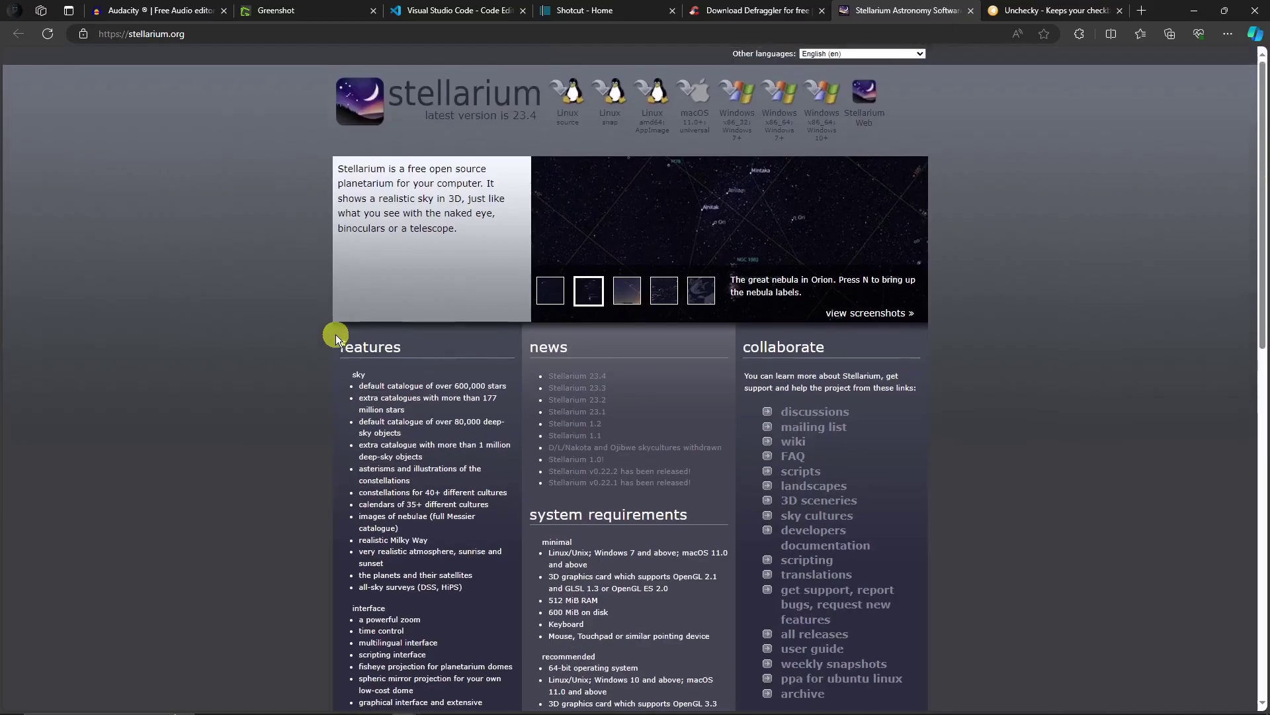
Step: Open the Stellarium screenshots gallery and view the Mars rover screenshot
scroll(307, 315, "down", 1)
scroll(307, 315, "down", 10)
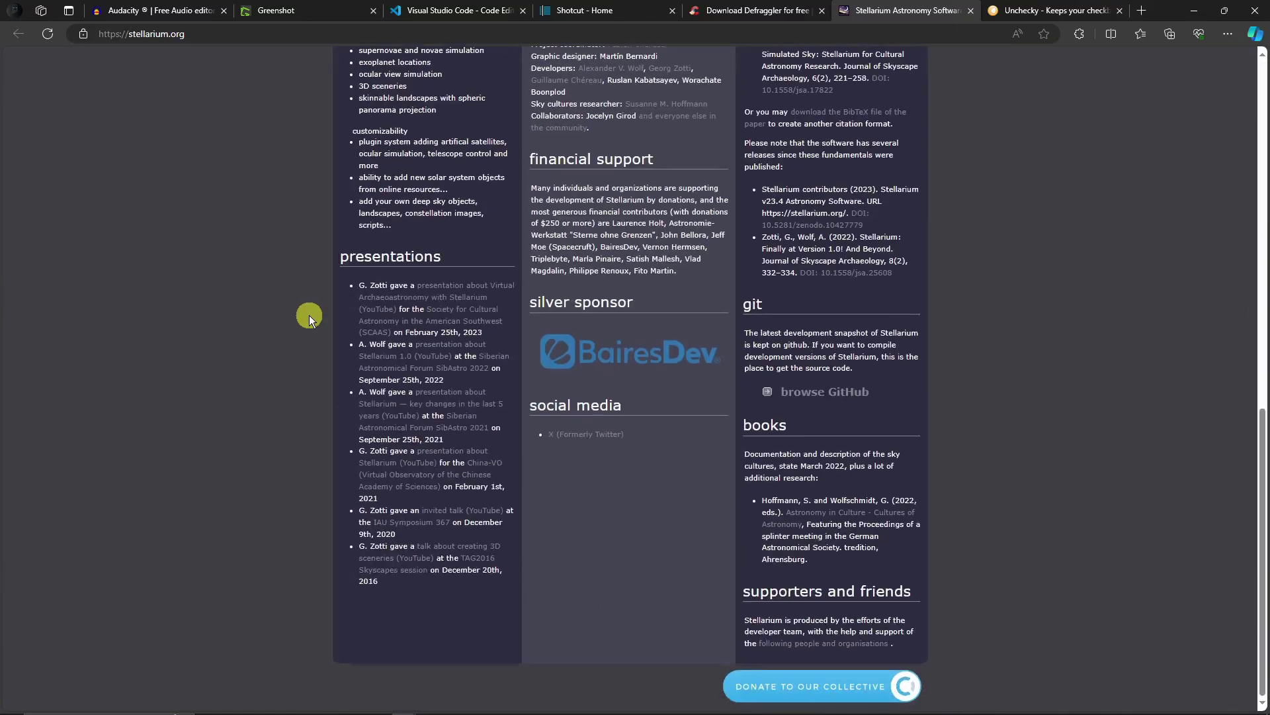
scroll(308, 315, "up", 12)
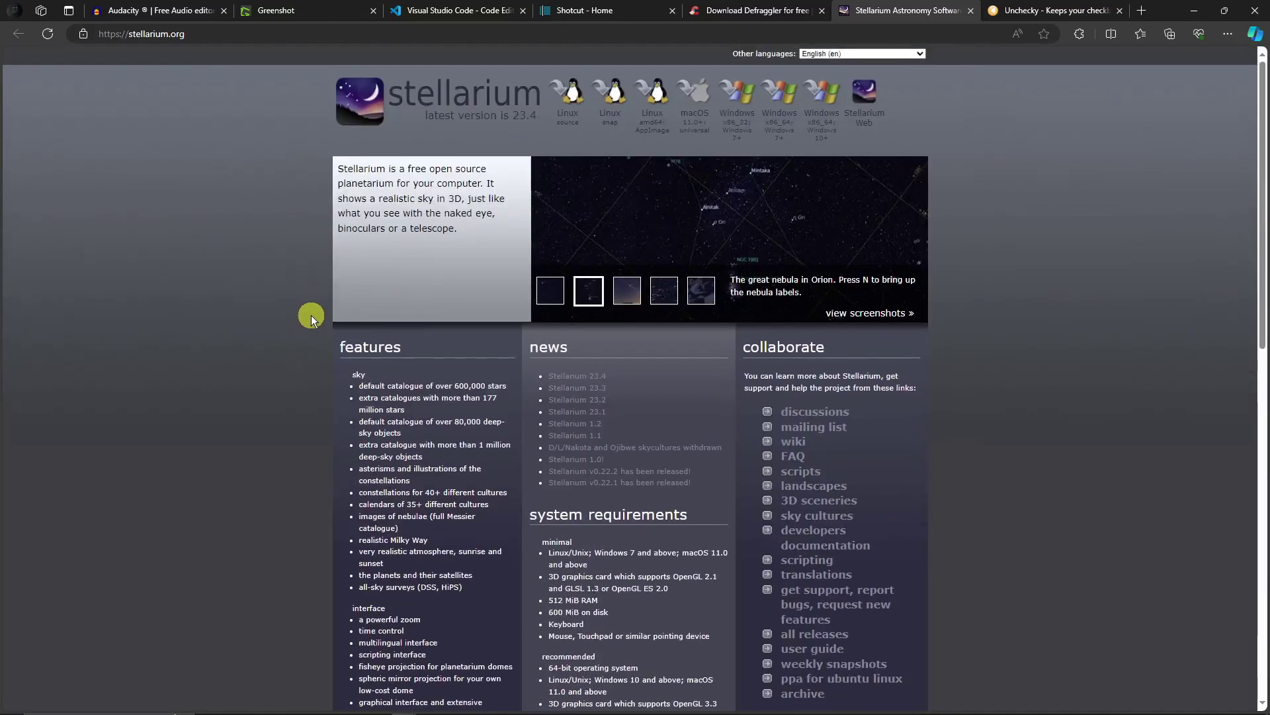
left_click(892, 315)
scroll(899, 440, "down", 3)
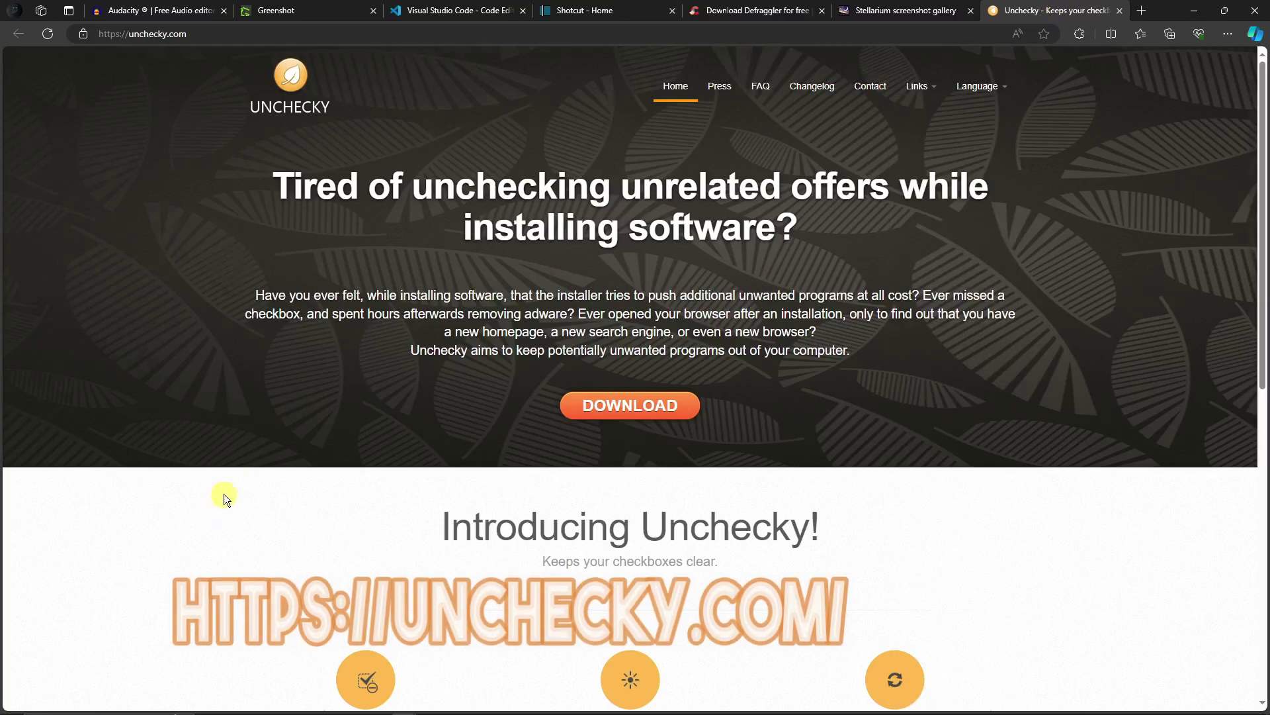
Step: Scroll unchecky.com down to the 'Watch Unchecky in action' video
scroll(223, 494, "down", 4)
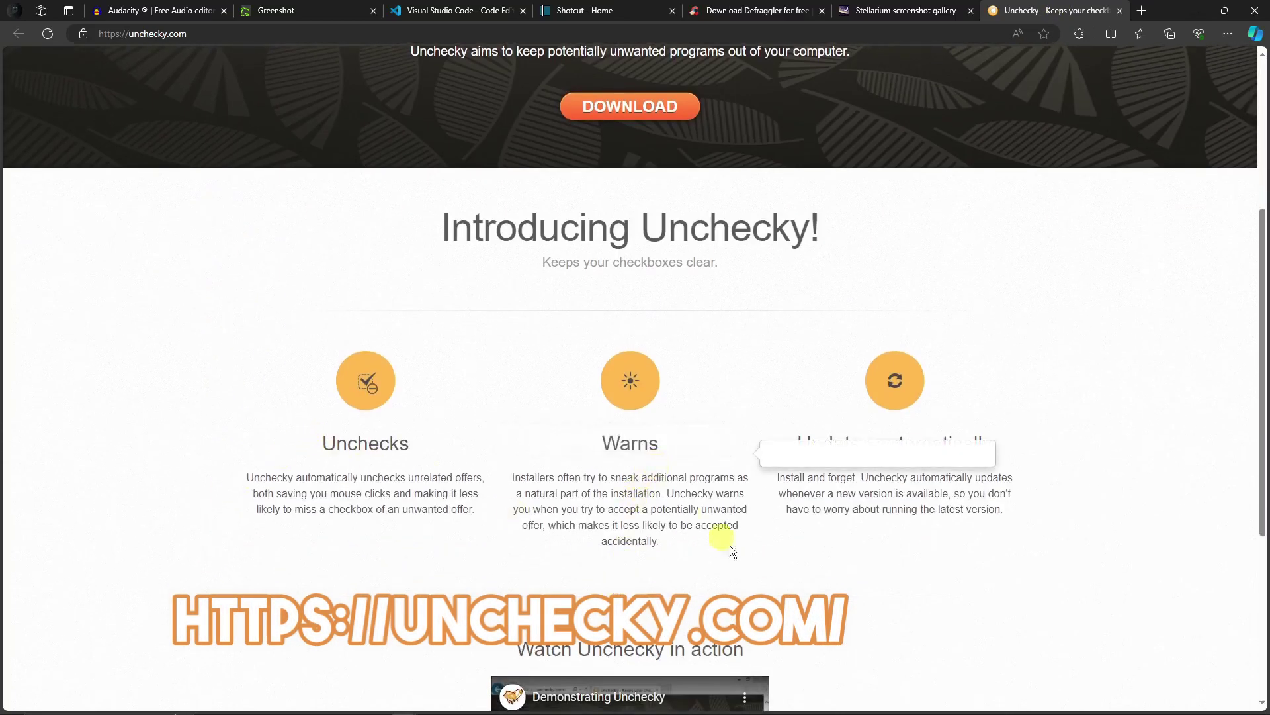
scroll(977, 456, "down", 5)
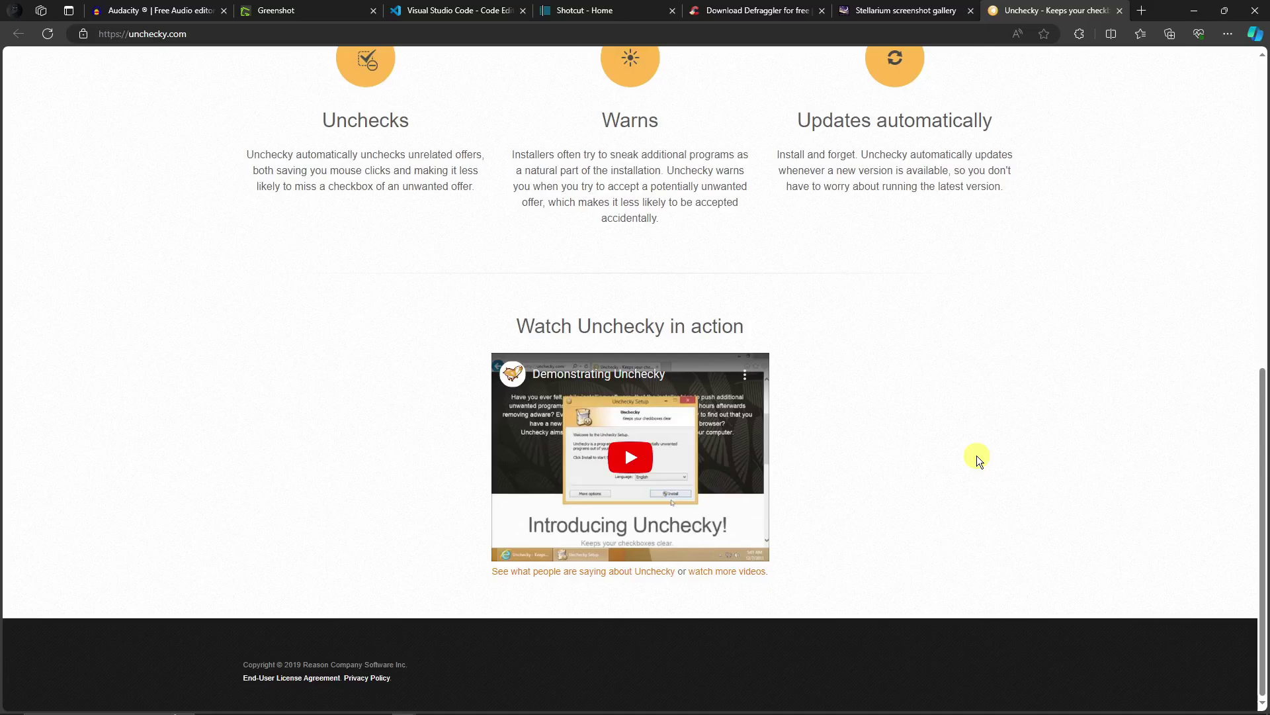
scroll(976, 456, "up", 6)
scroll(1019, 446, "down", 3)
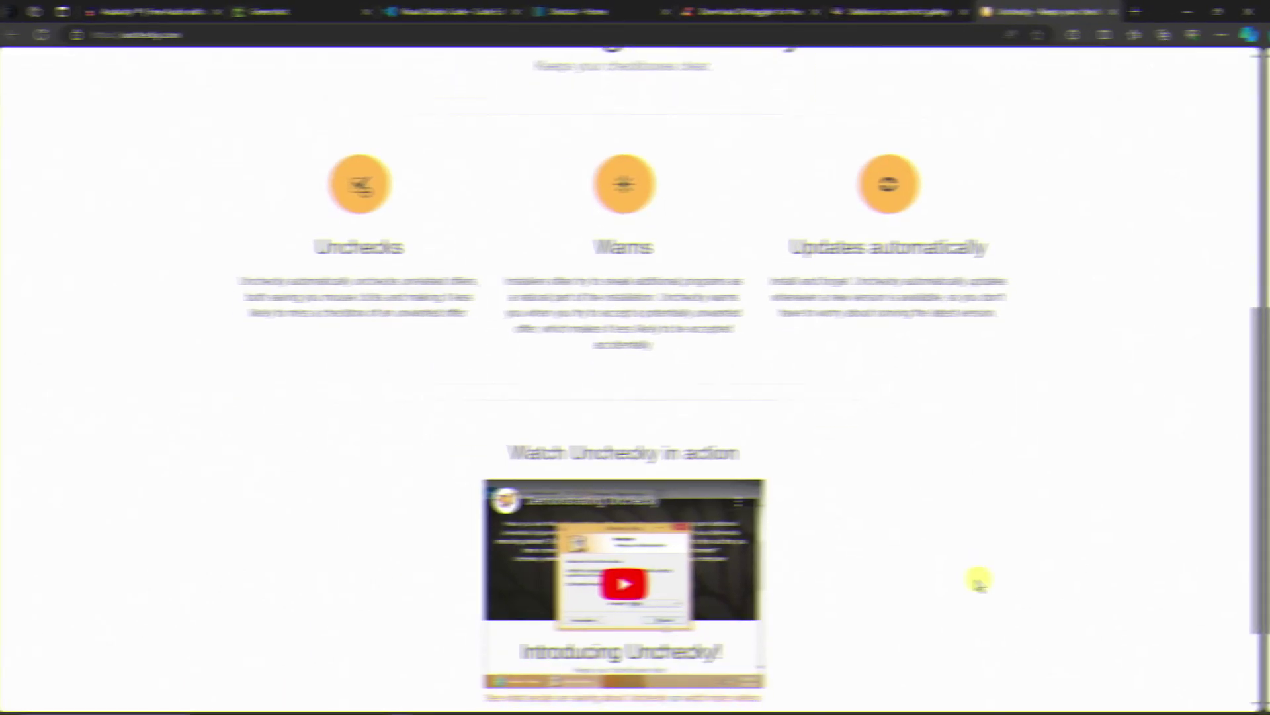
Step: Return to the top of unchecky.com, showing the headline banner and Download option
scroll(979, 581, "down", 2)
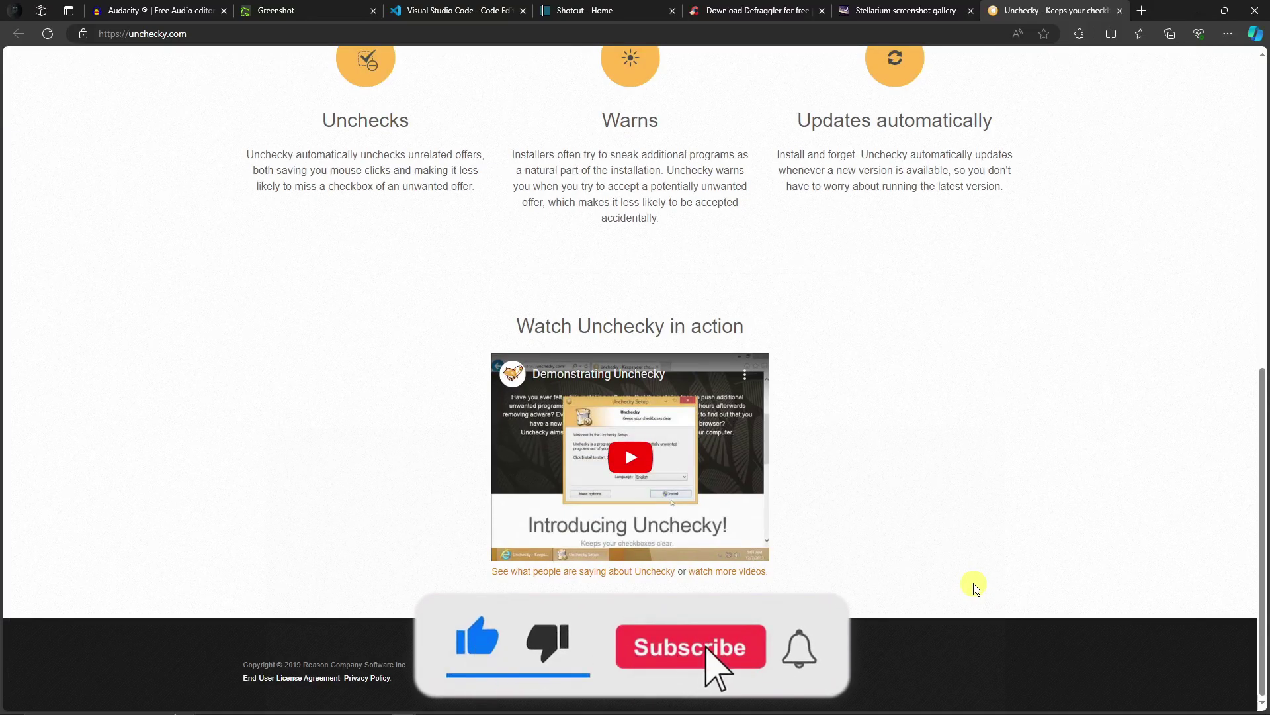
scroll(975, 563, "up", 10)
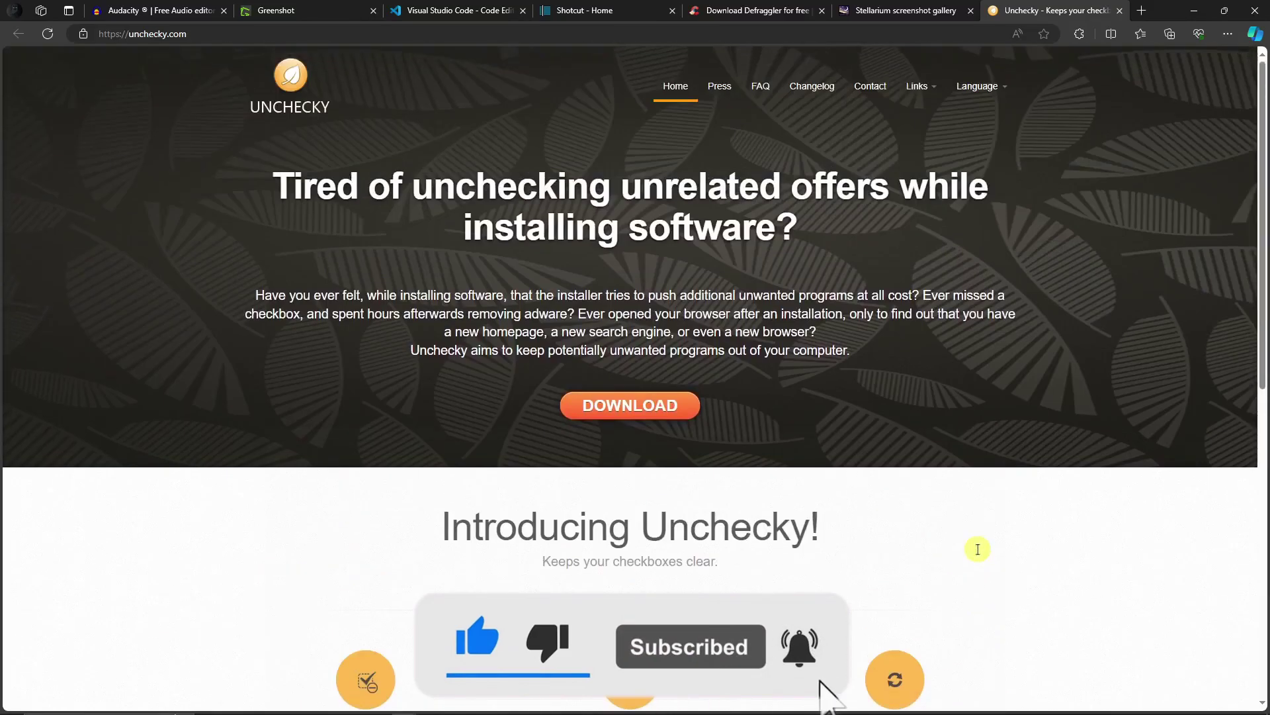